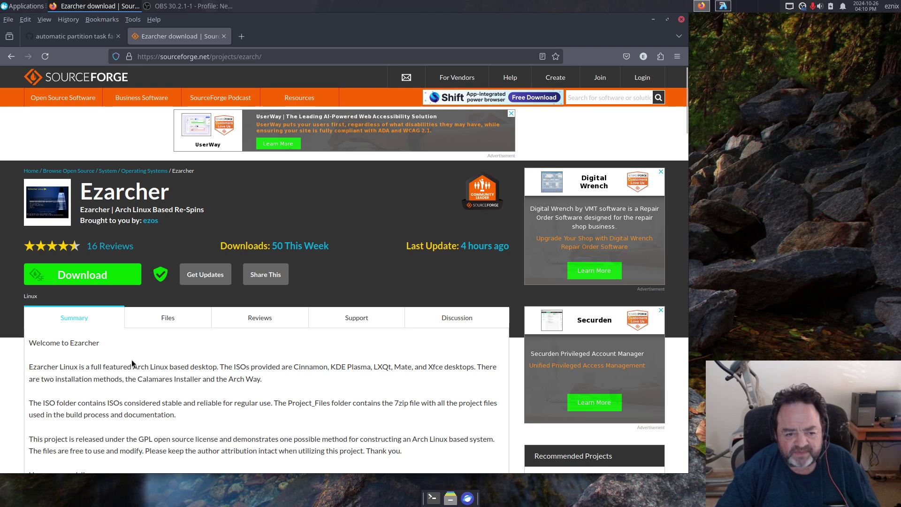
click(168, 318)
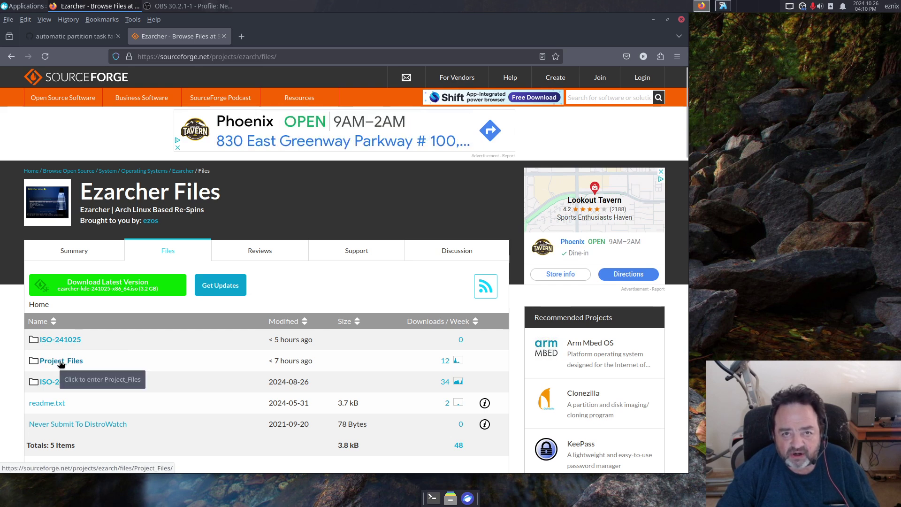
click(60, 340)
scroll(231, 360, down, 3)
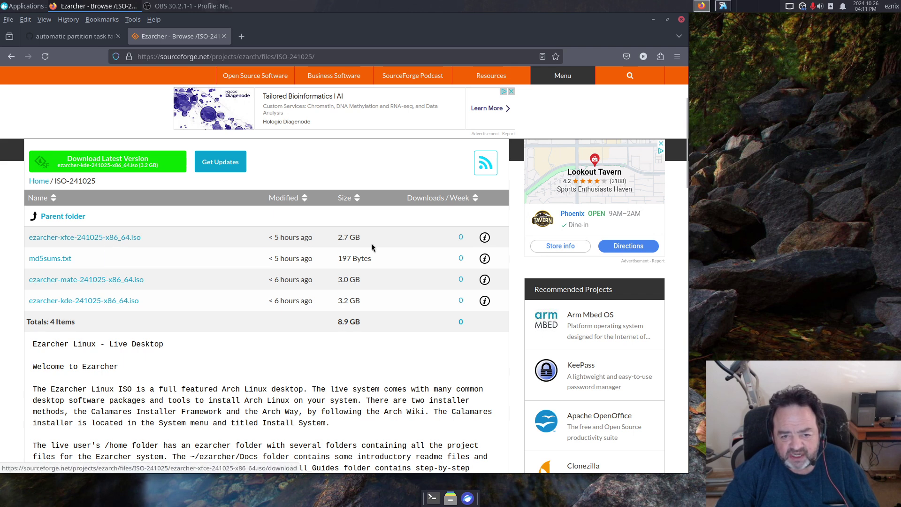
click(485, 238)
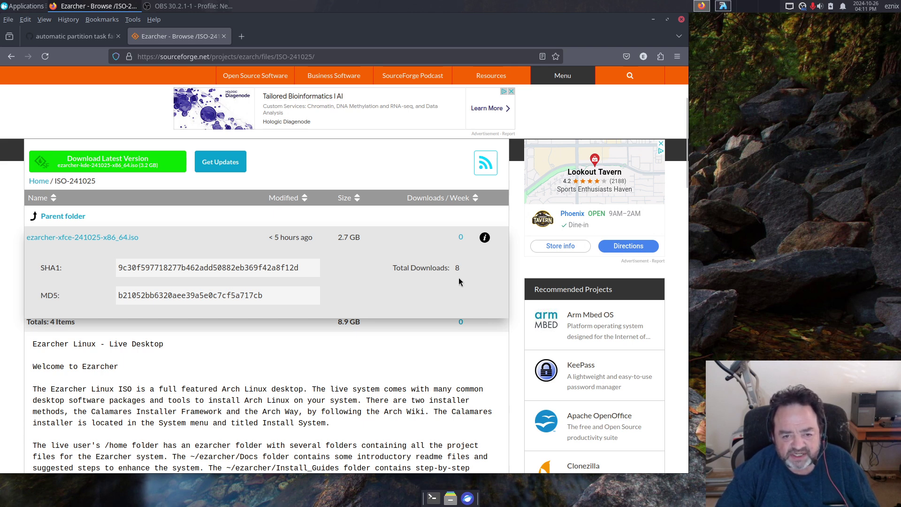
click(328, 164)
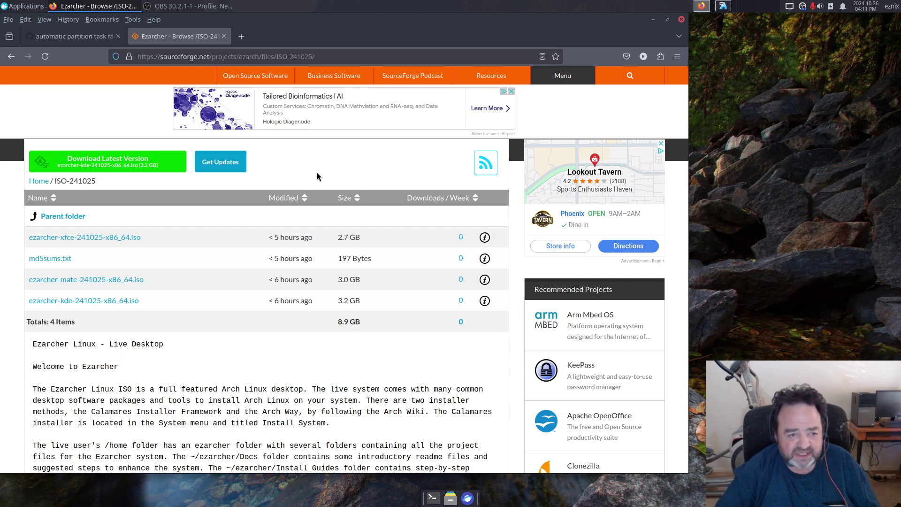
click(64, 217)
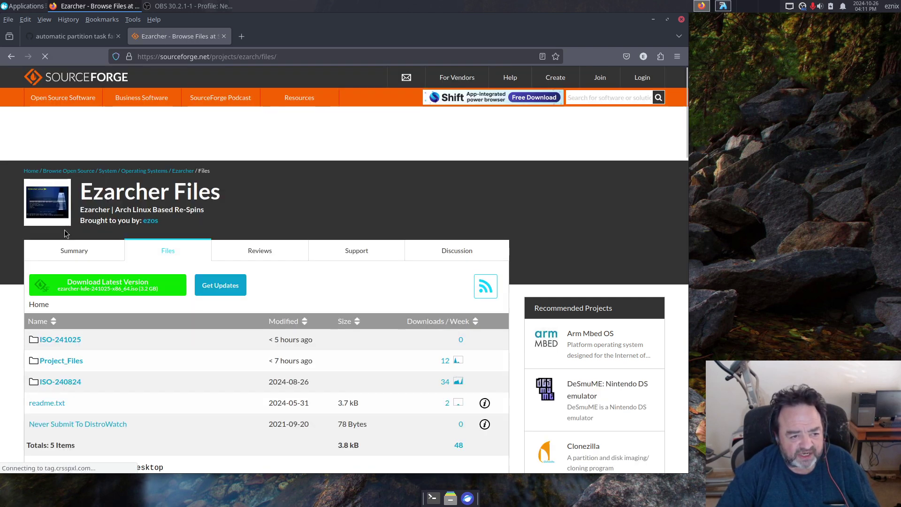
click(65, 361)
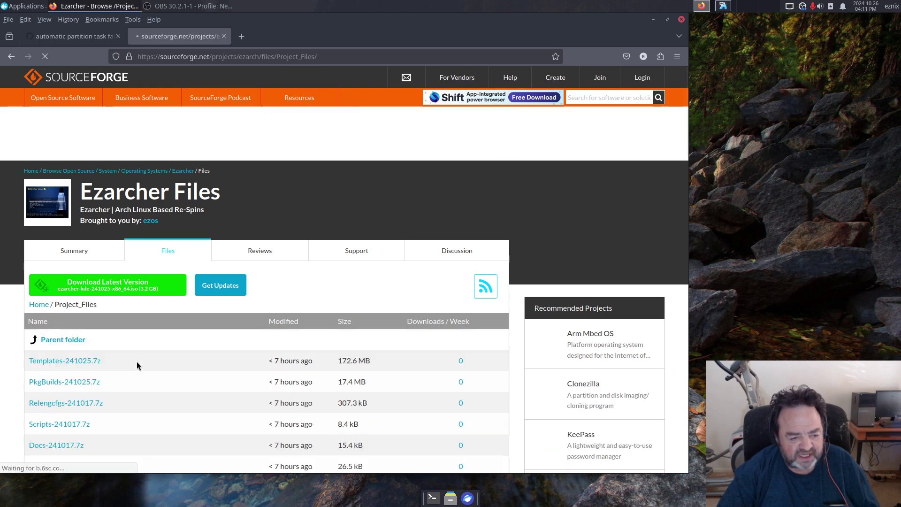
scroll(148, 361, down, 3)
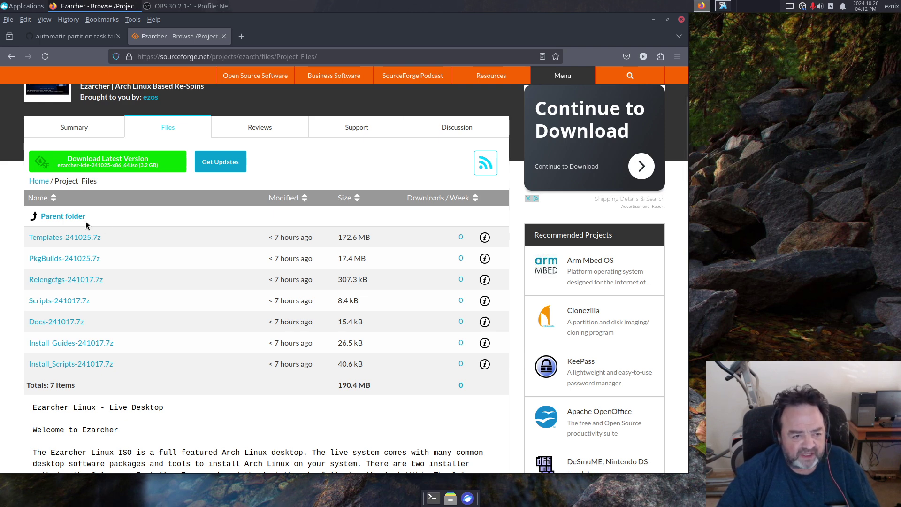
click(71, 217)
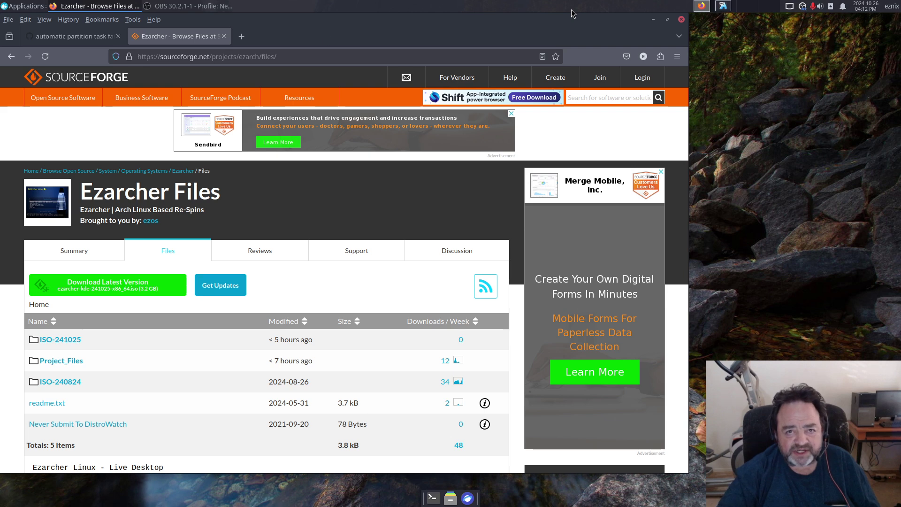
Step: Open Calamares issue #2367 'automatic partition task fail with swap' and read down to its latest comments
click(72, 37)
mouse_move(61, 87)
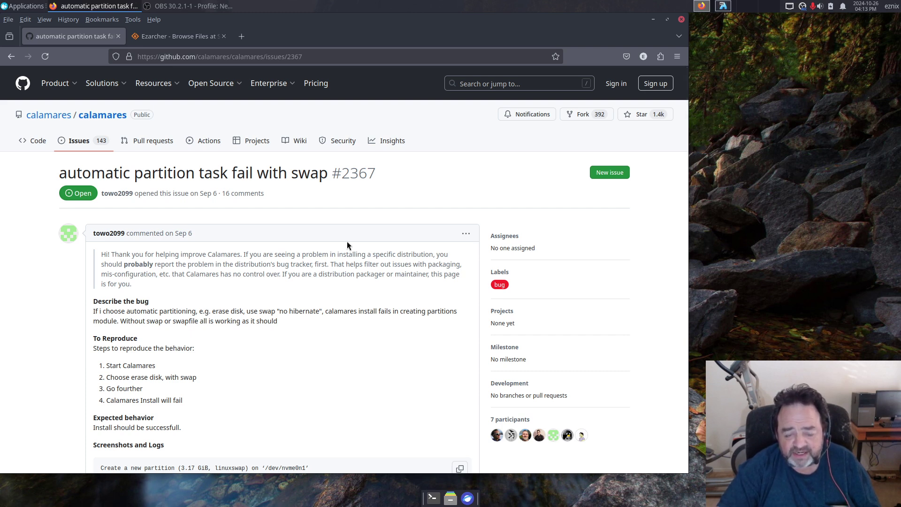
scroll(347, 243, down, 5)
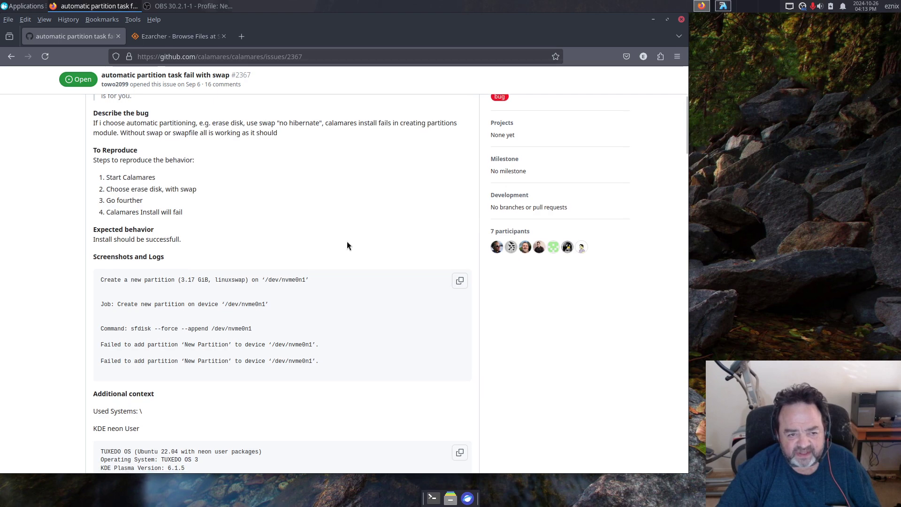
scroll(347, 245, down, 9)
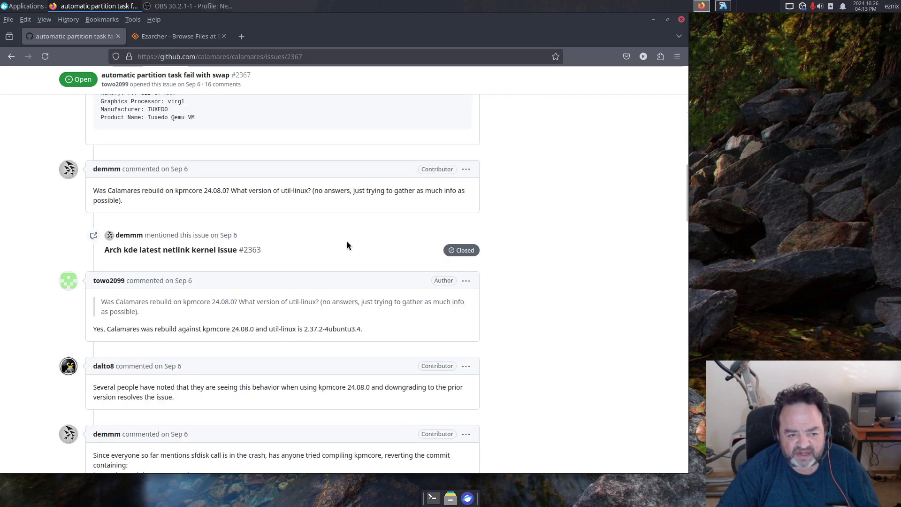
scroll(347, 245, down, 4)
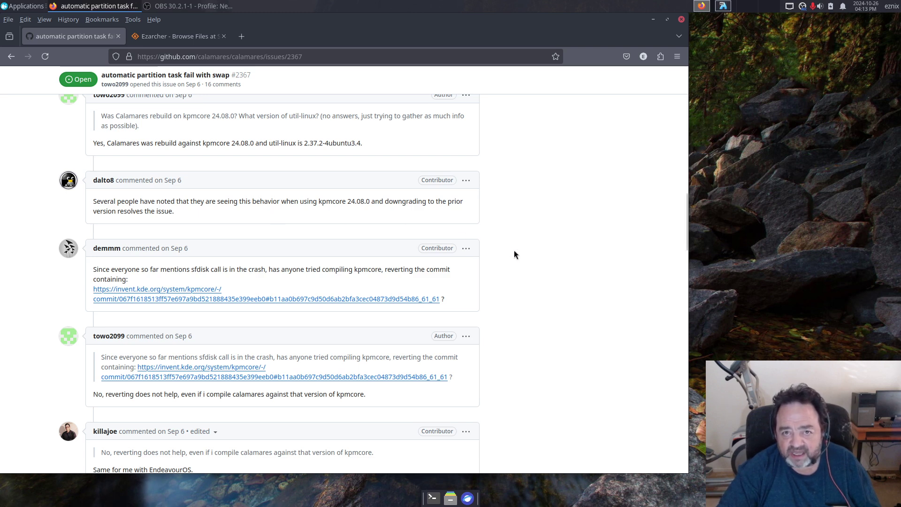
scroll(514, 253, down, 5)
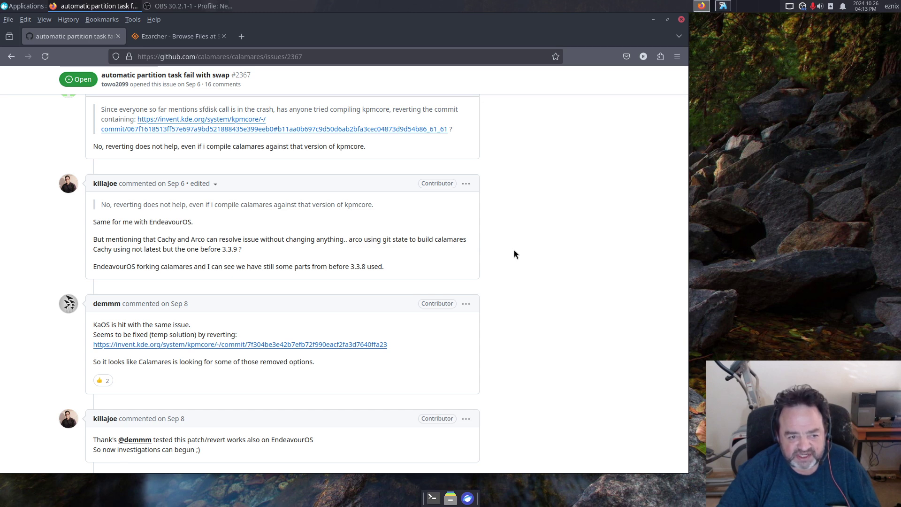
scroll(514, 254, down, 5)
scroll(514, 254, down, 12)
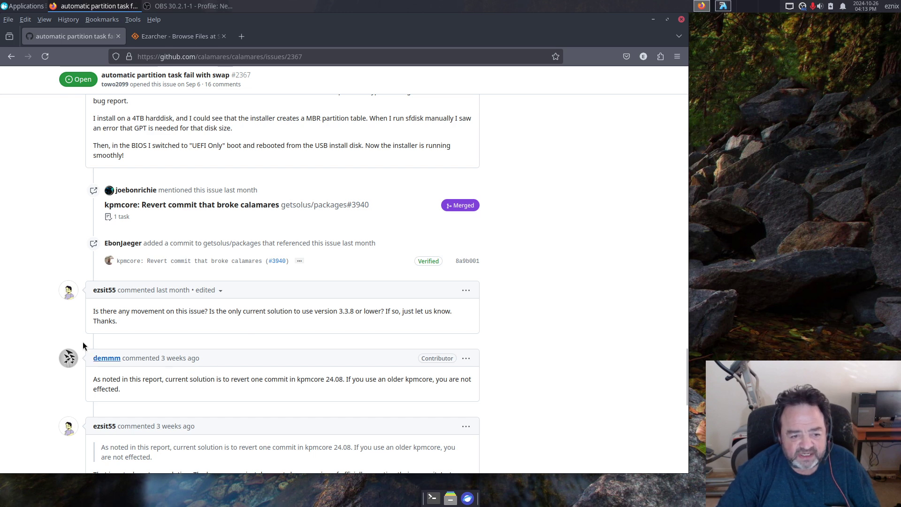
scroll(30, 314, down, 6)
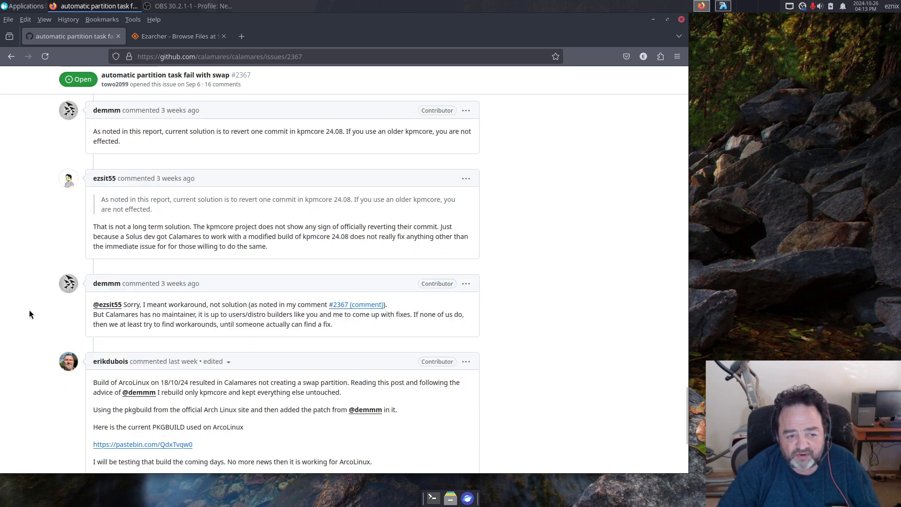
scroll(29, 313, down, 2)
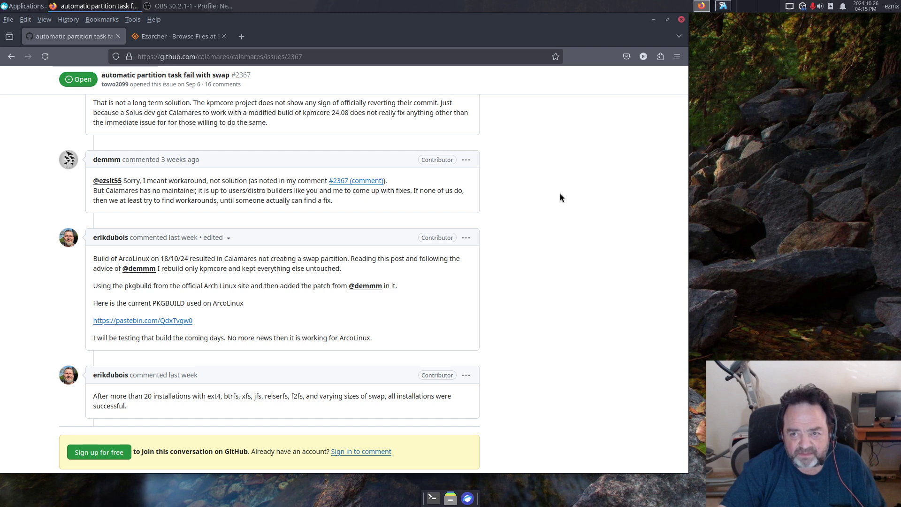
Step: Launch System > Install System in the VM, authenticate with the live password, and view About showing Calamares 3.3.10
click(722, 6)
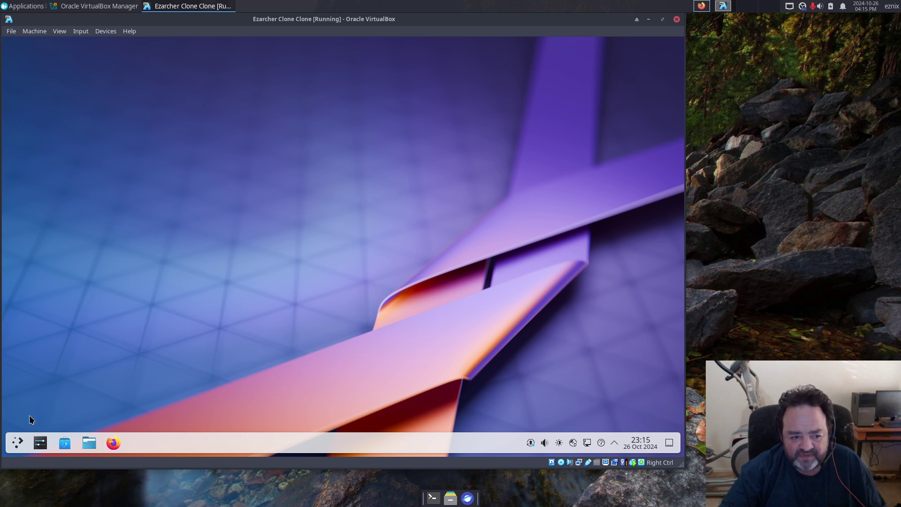
click(16, 444)
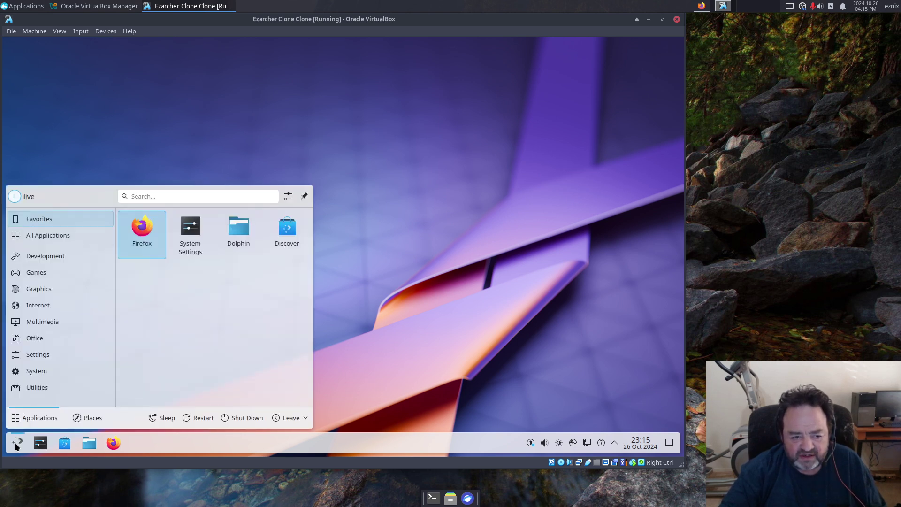
click(36, 371)
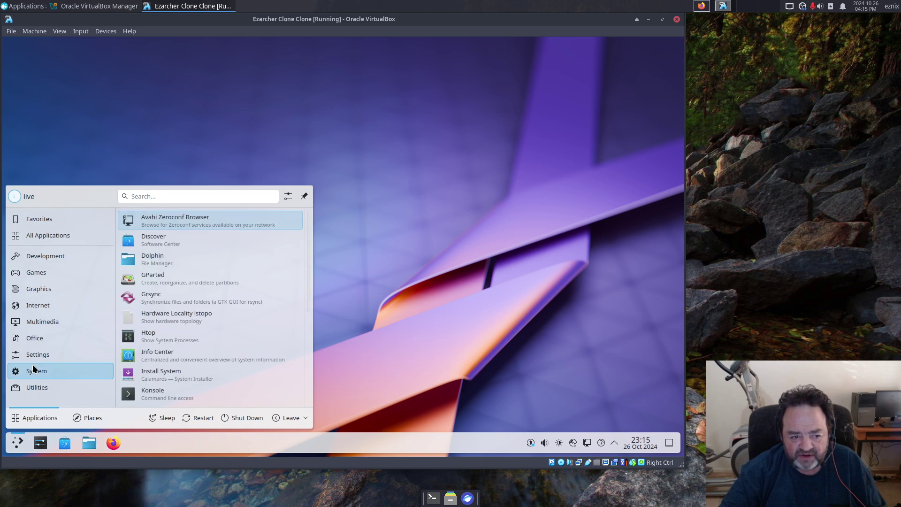
click(167, 375)
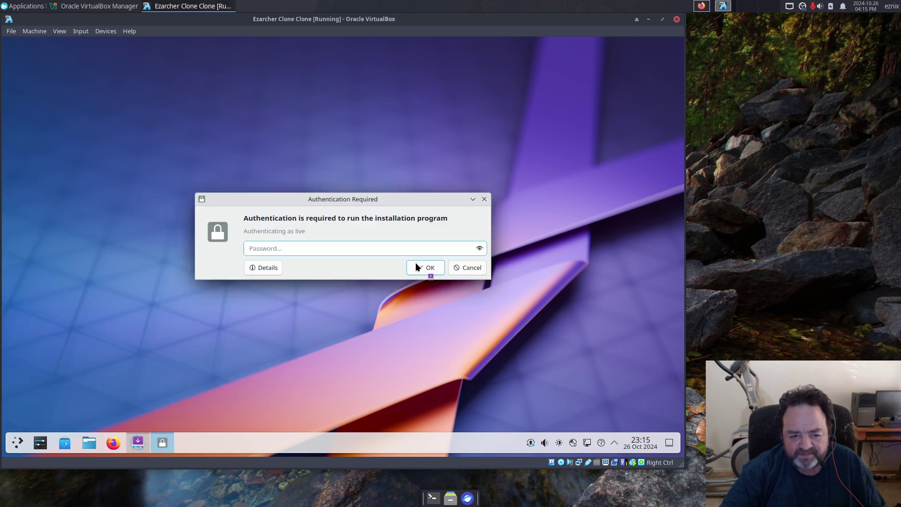
text(live)
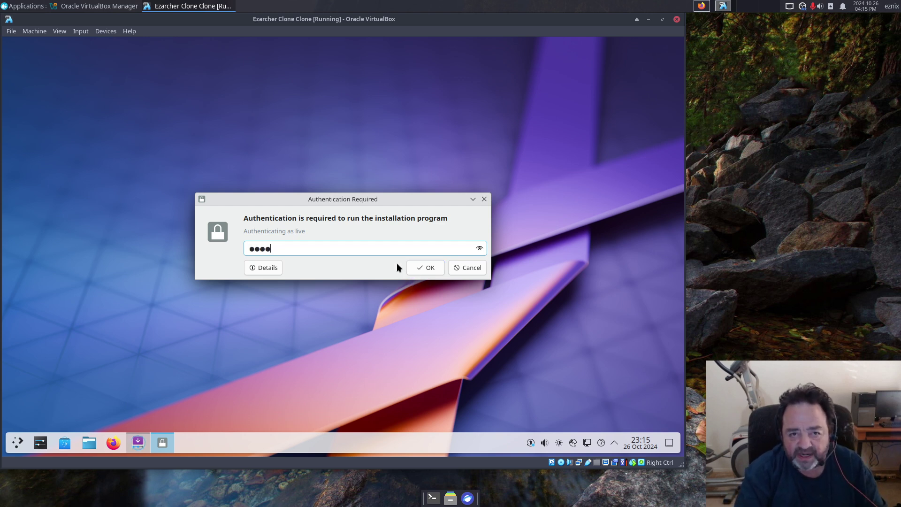
key(Return)
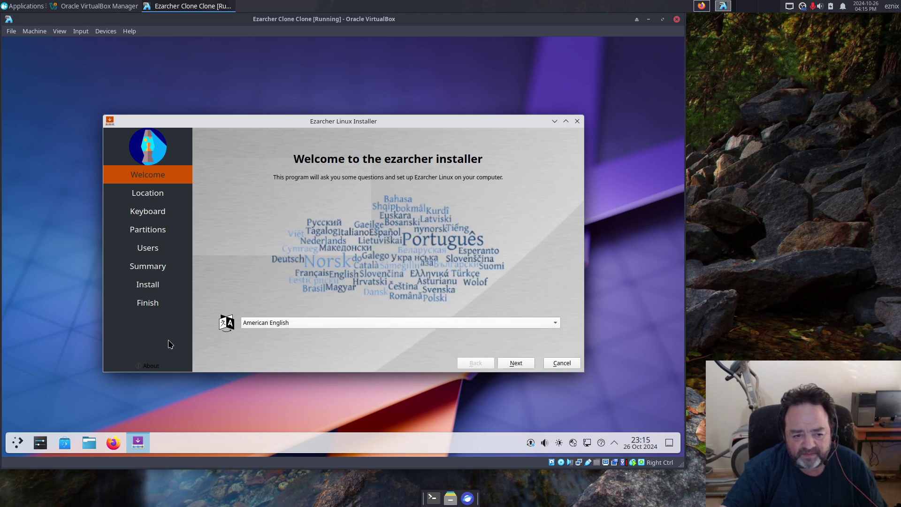
click(149, 368)
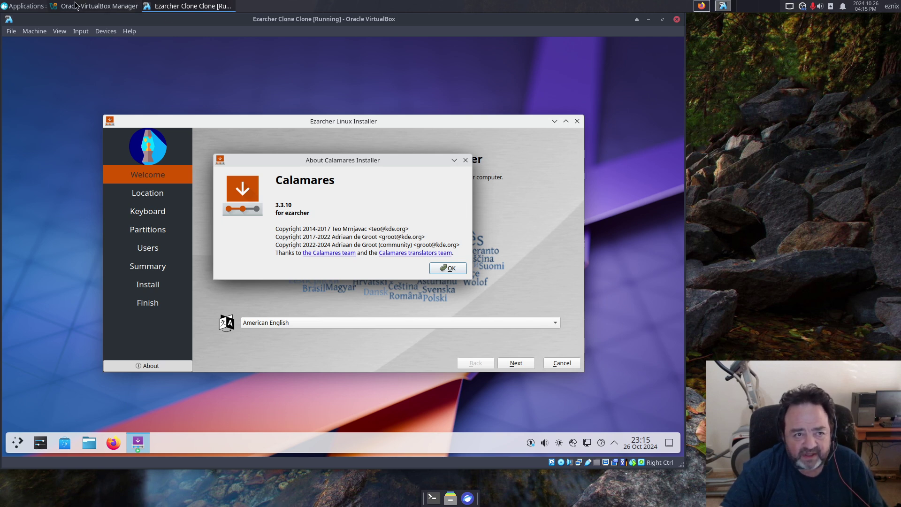
Step: Bring the browser back and scroll up to issue #2367's original report
click(701, 7)
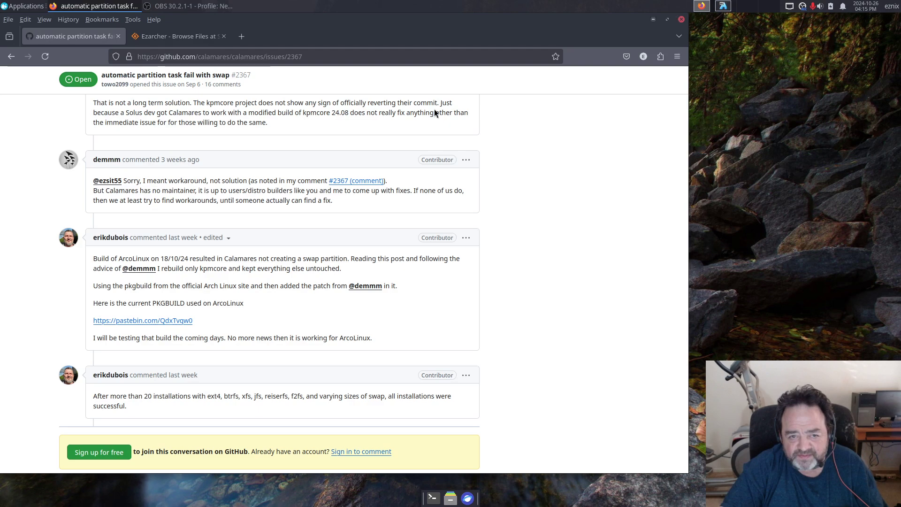
scroll(292, 242, up, 3)
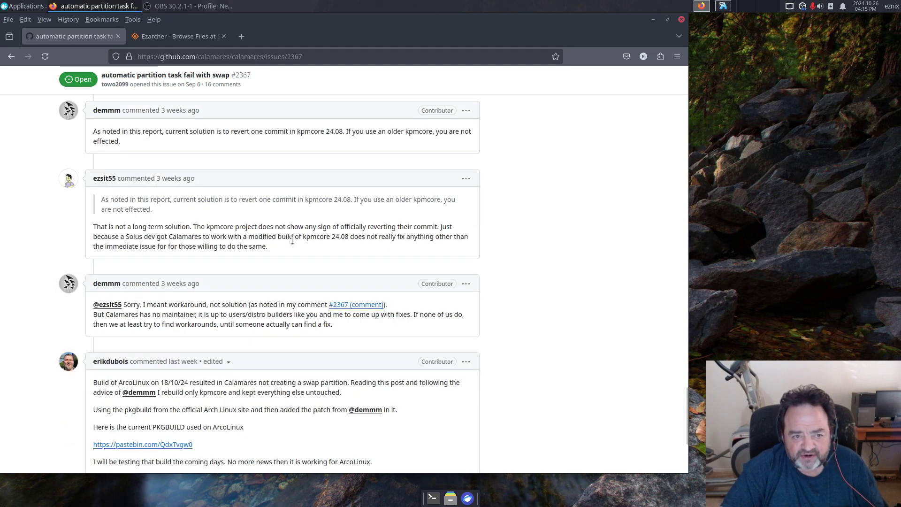
scroll(292, 239, up, 6)
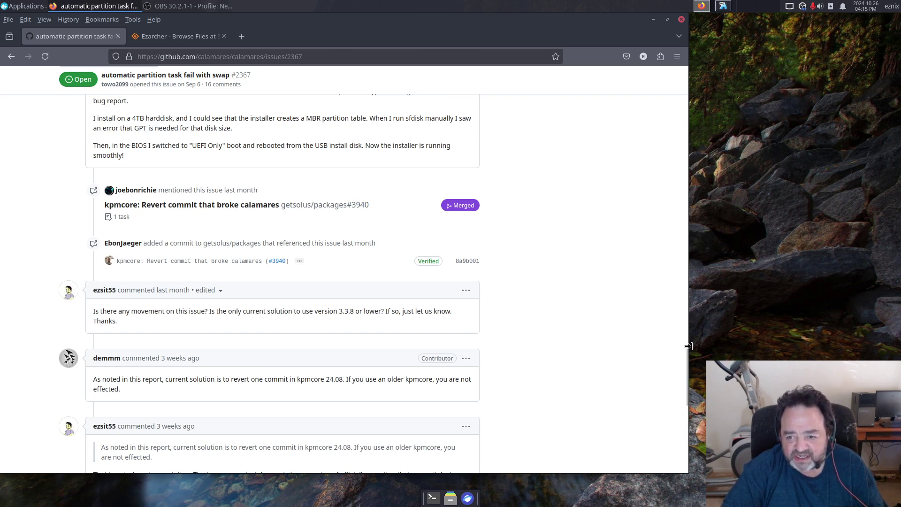
drag(687, 366, 685, 56)
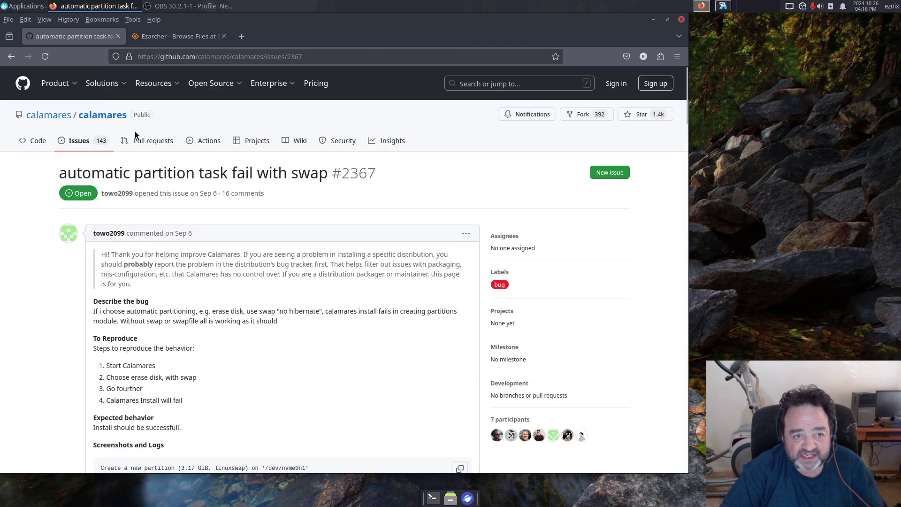
Step: Go back to the Calamares repository code page and open the CHANGES-3.3 file
click(12, 60)
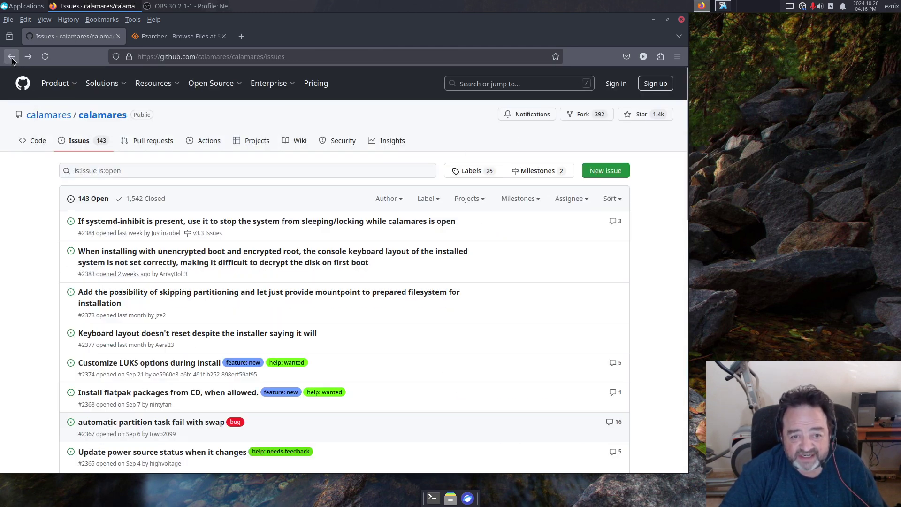
click(11, 57)
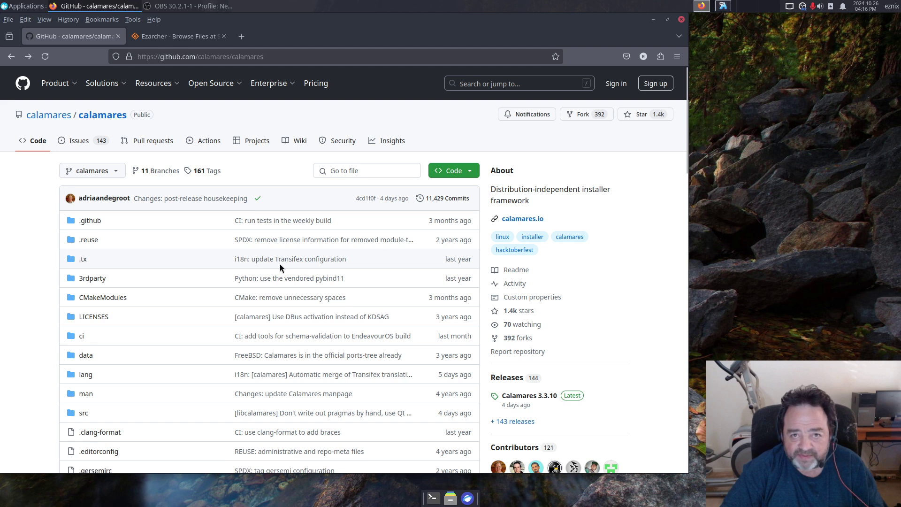
scroll(280, 268, down, 8)
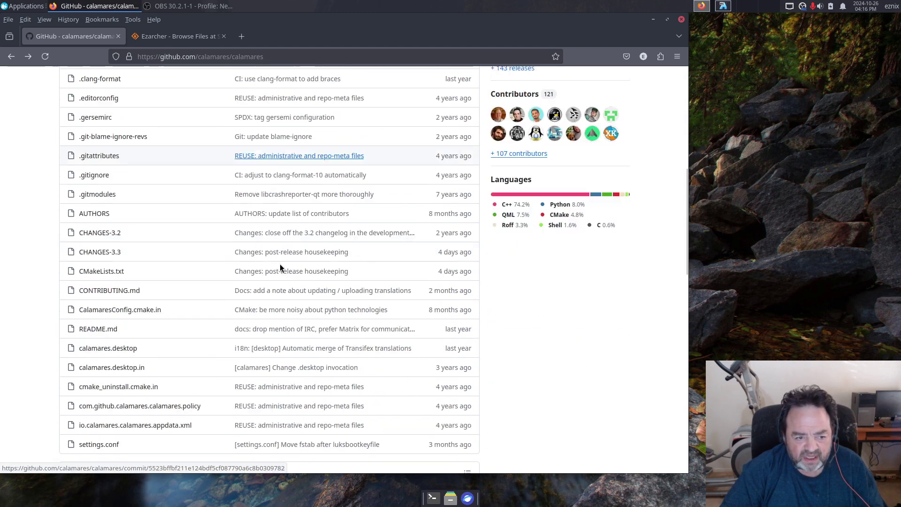
click(91, 237)
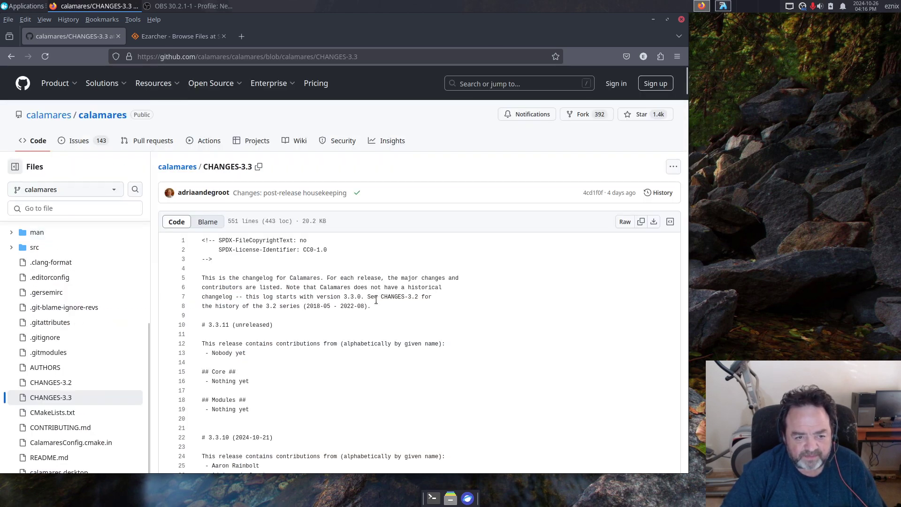
Step: Highlight lines 34–43, the module fixes listed for release 3.3.10
scroll(376, 300, down, 5)
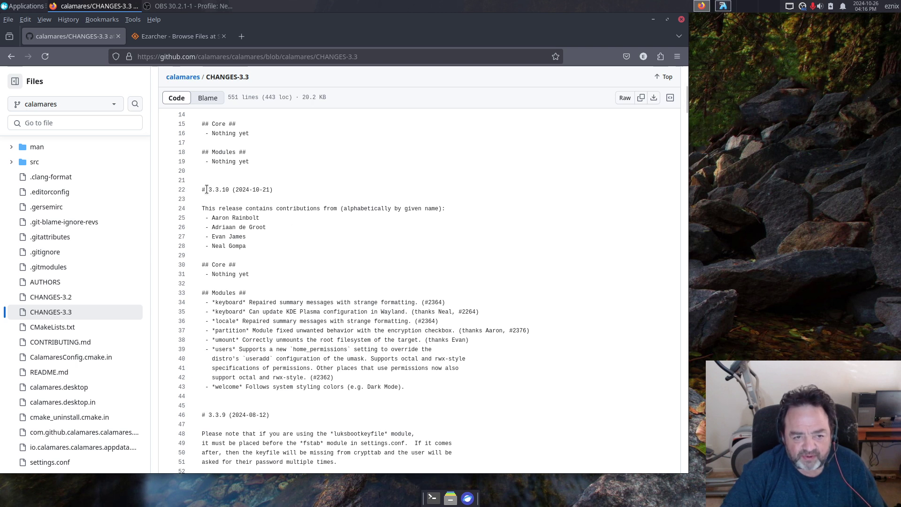
drag(203, 301, 238, 320)
drag(259, 368, 410, 389)
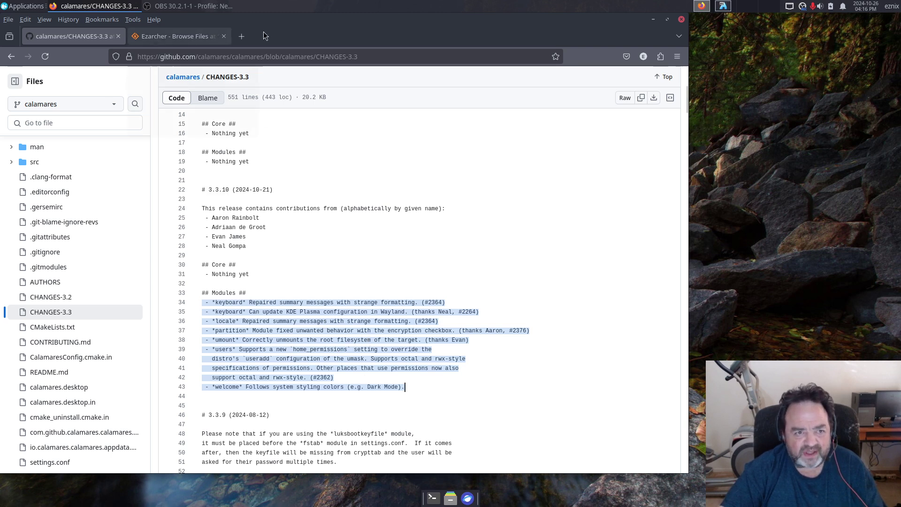
Step: Switch to the VM window and dismiss the About Calamares dialog with OK
click(723, 7)
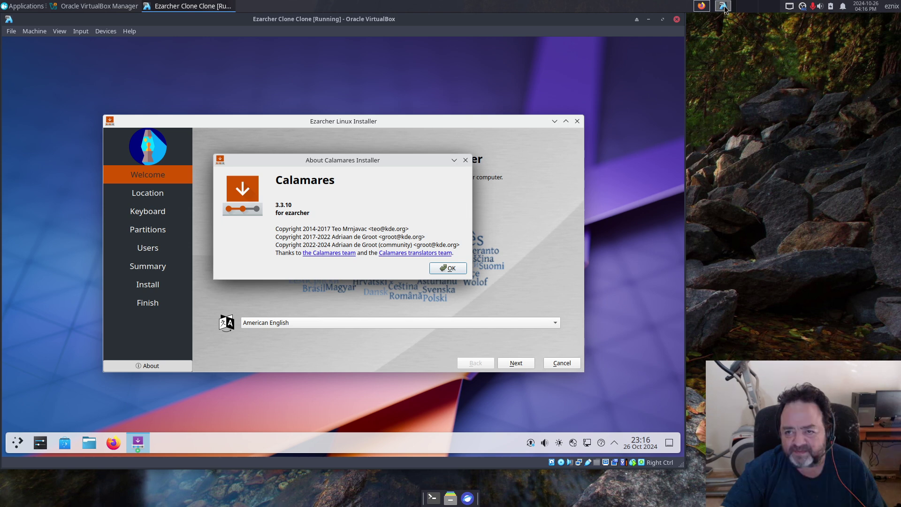
click(454, 270)
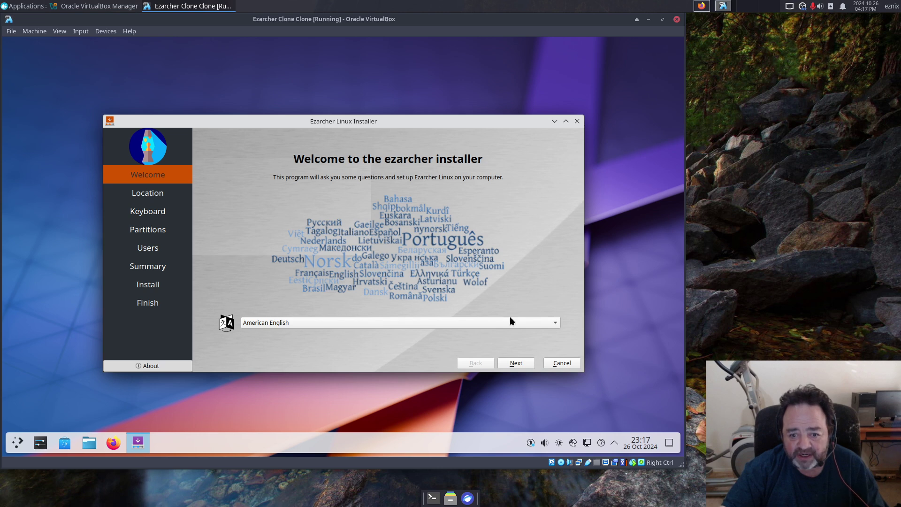
Step: Advance to Partitions, choose Manual partitioning, and create a new GPT partition table
click(519, 364)
double_click(518, 361)
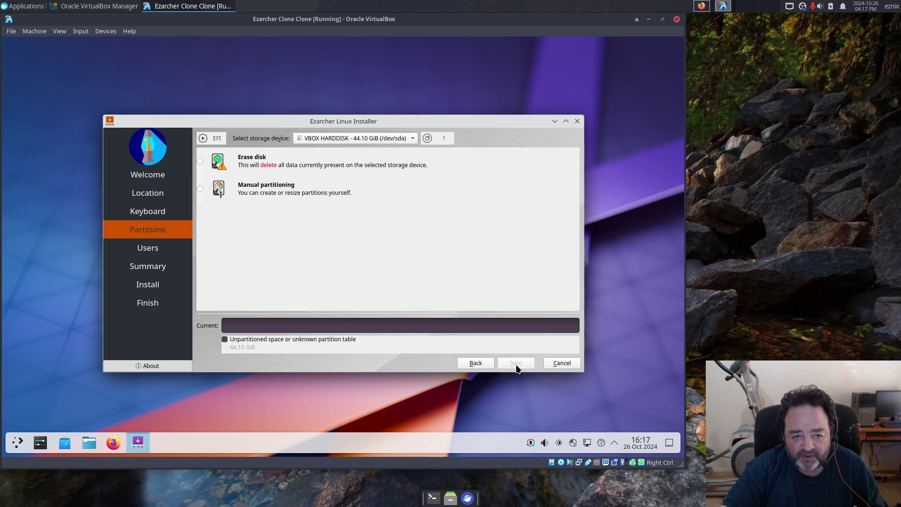
click(199, 189)
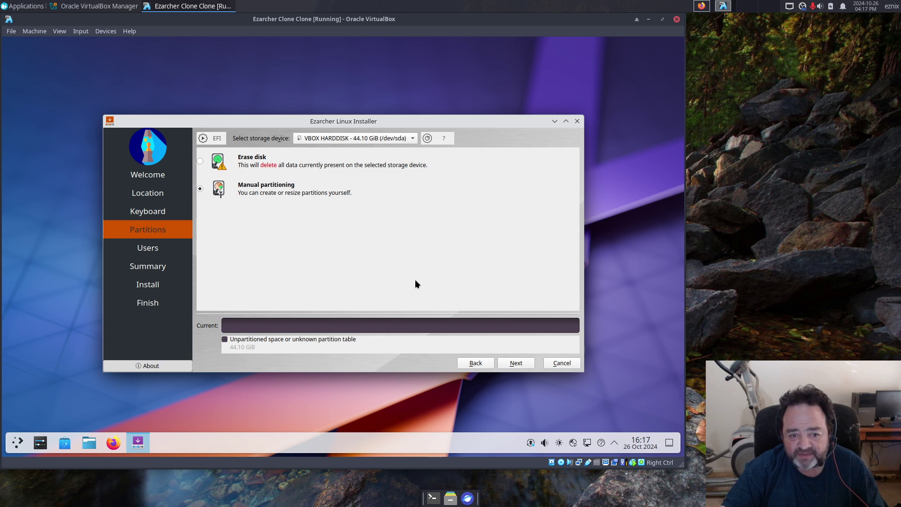
click(515, 362)
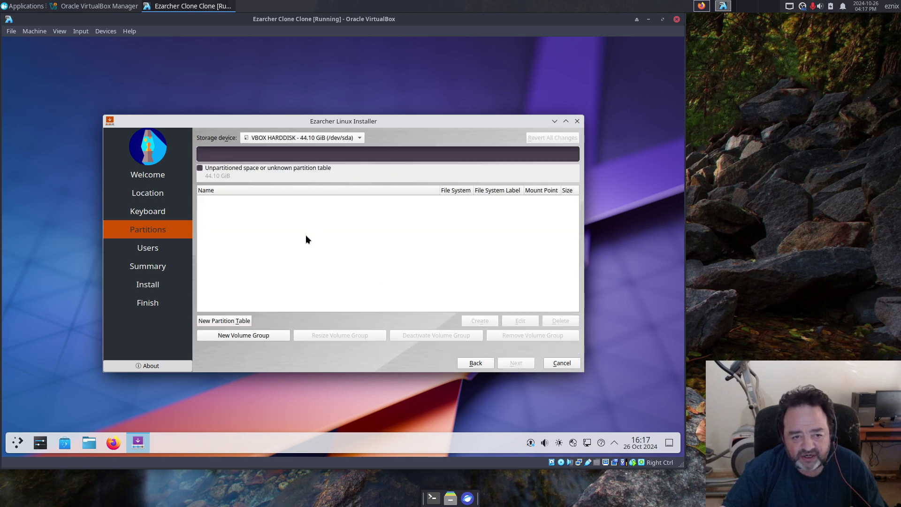
click(232, 322)
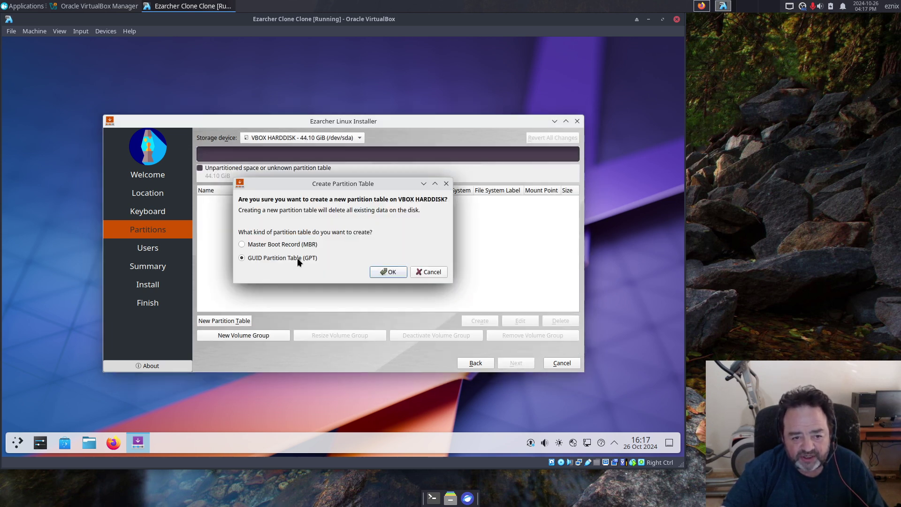
click(396, 273)
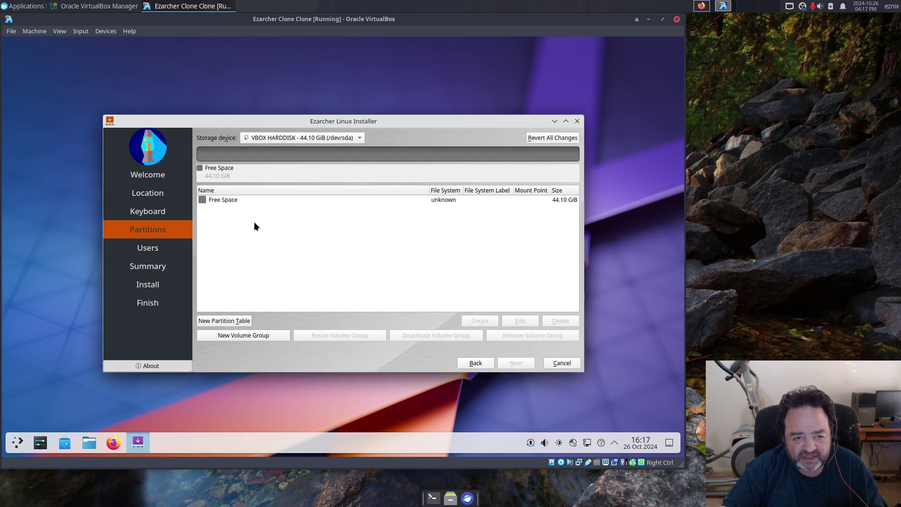
Step: Define a 1024 MiB fat32 partition mounted at /efi, labelled EFI, with the boot flag
click(231, 200)
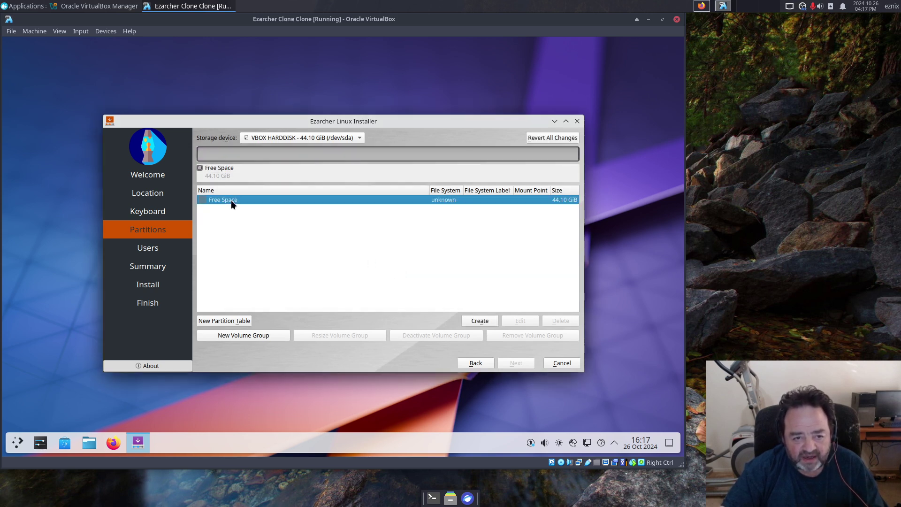
click(485, 321)
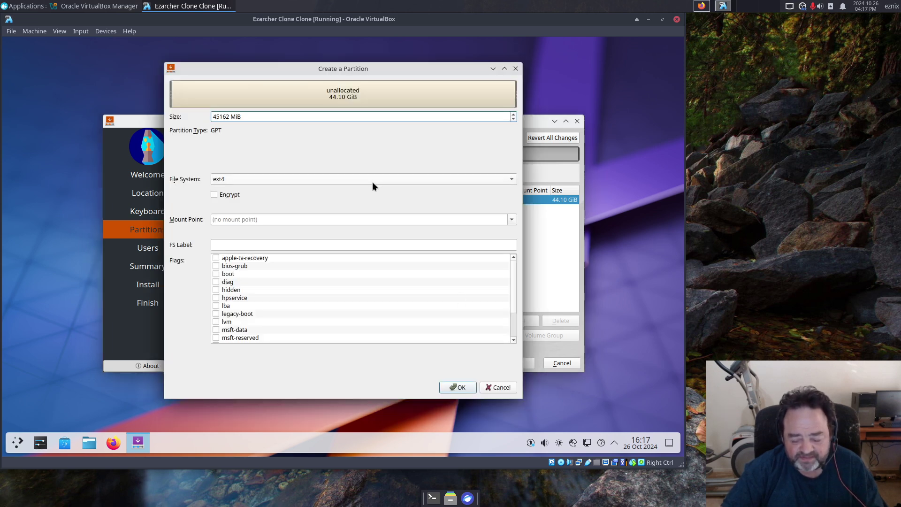
key(BackSpace)
key(BackSpace)
key(BackSpace)
key(BackSpace)
key(BackSpace)
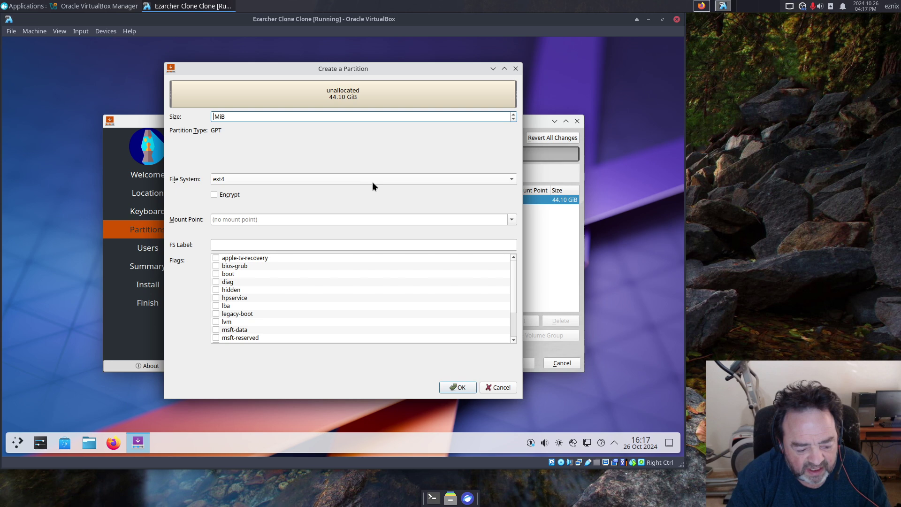
text(1024)
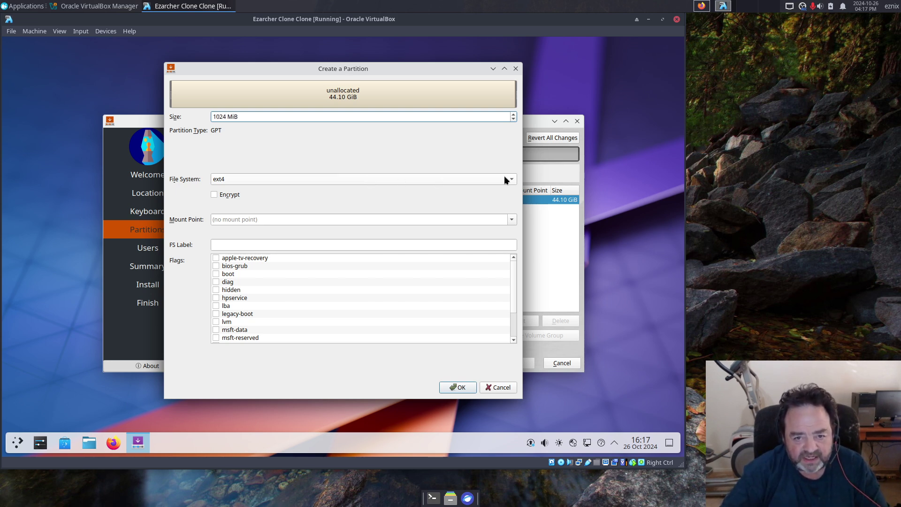
click(505, 177)
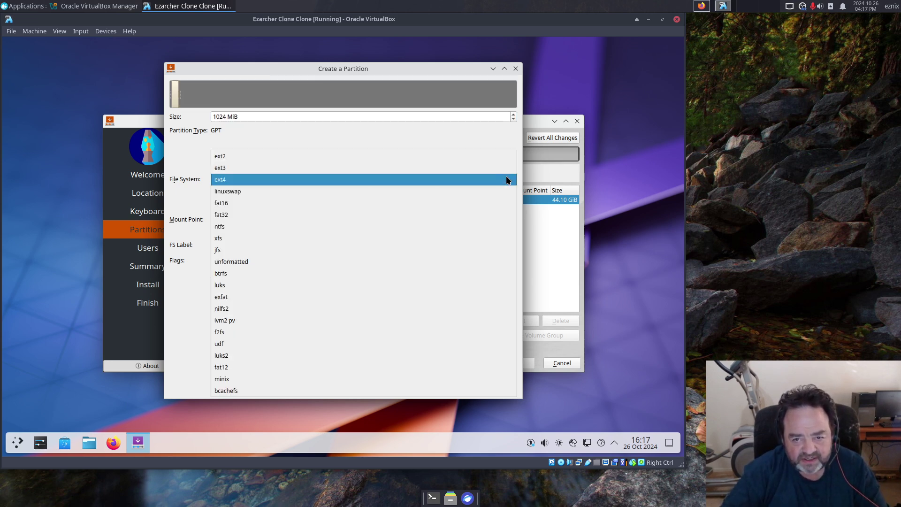
click(230, 217)
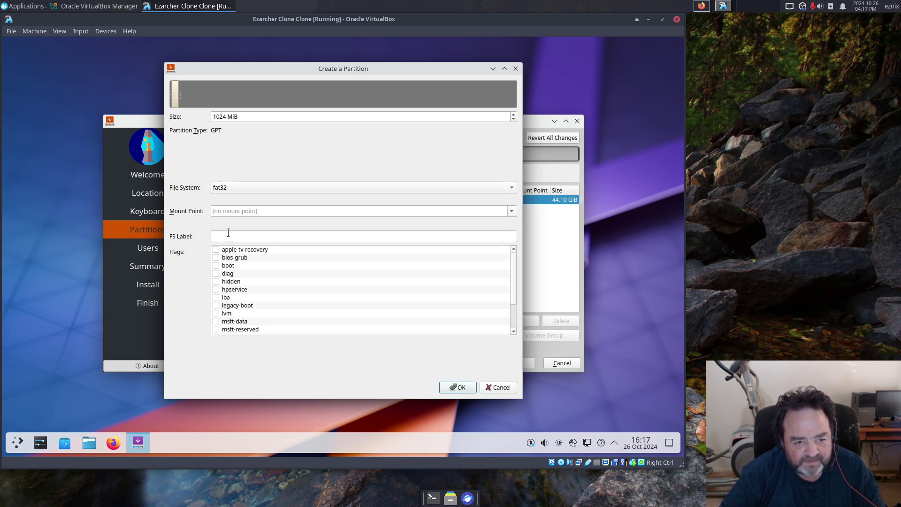
click(226, 212)
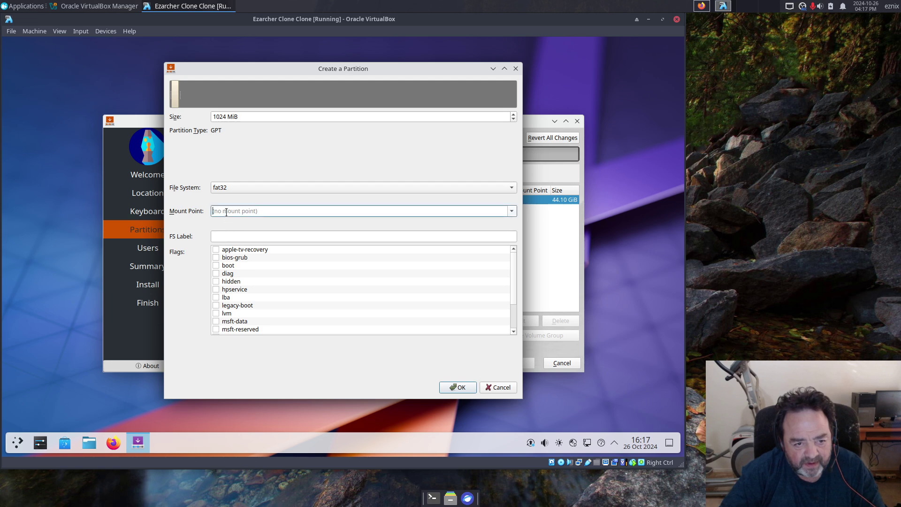
click(512, 211)
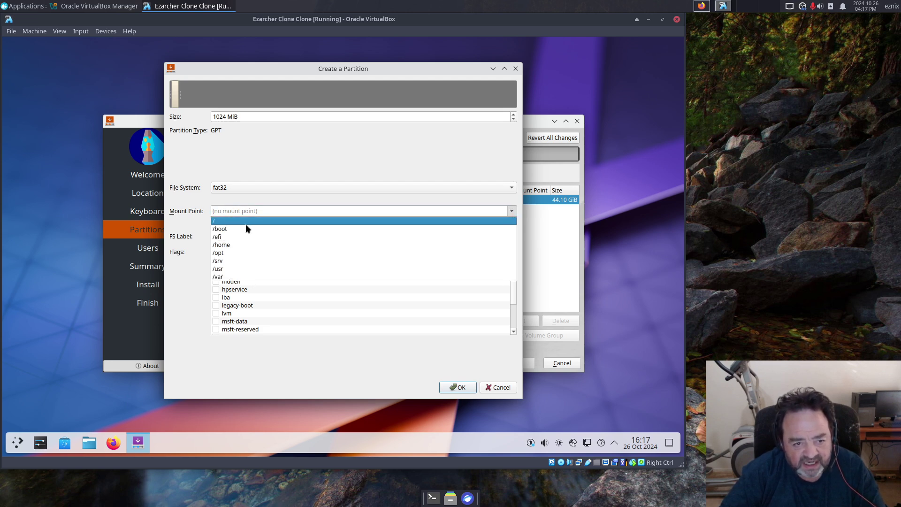
click(228, 237)
click(228, 237)
text(EFI)
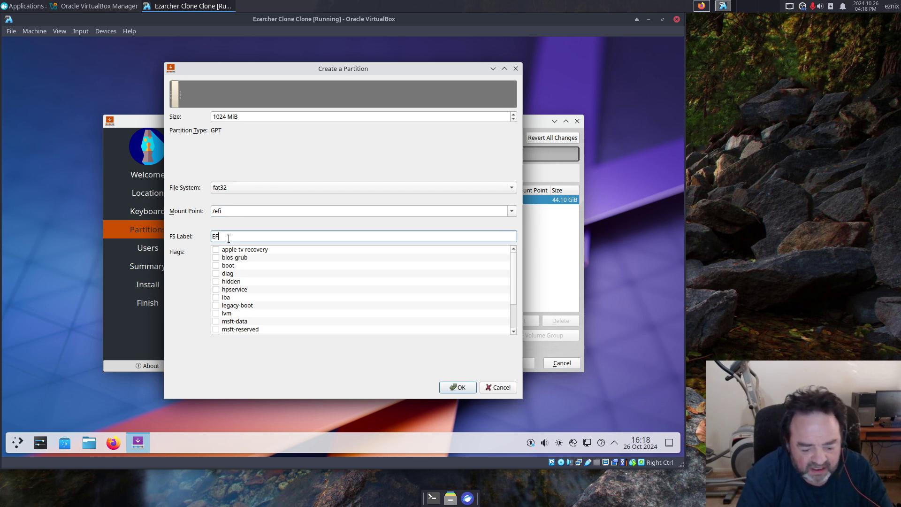
click(216, 265)
Step: Confirm the EFI partition, then add a 20000 MiB partition mounted at / labelled ROOT
click(453, 388)
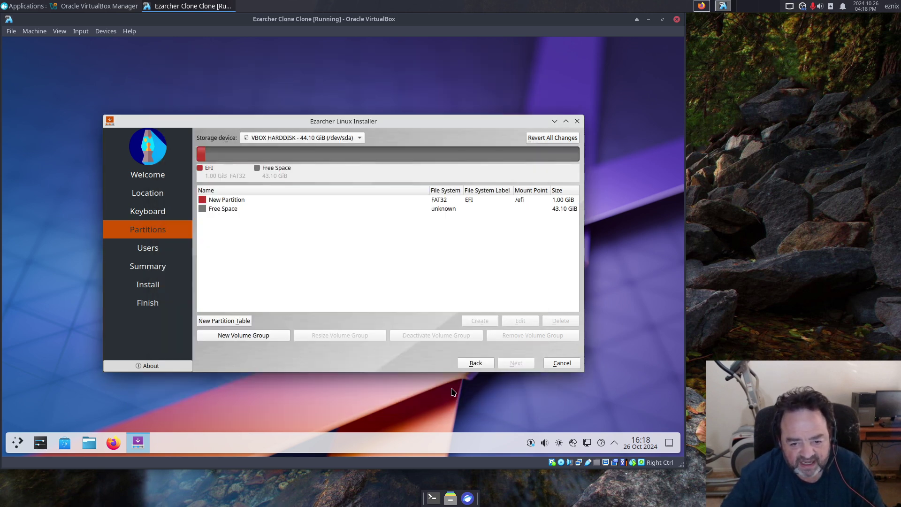
click(228, 209)
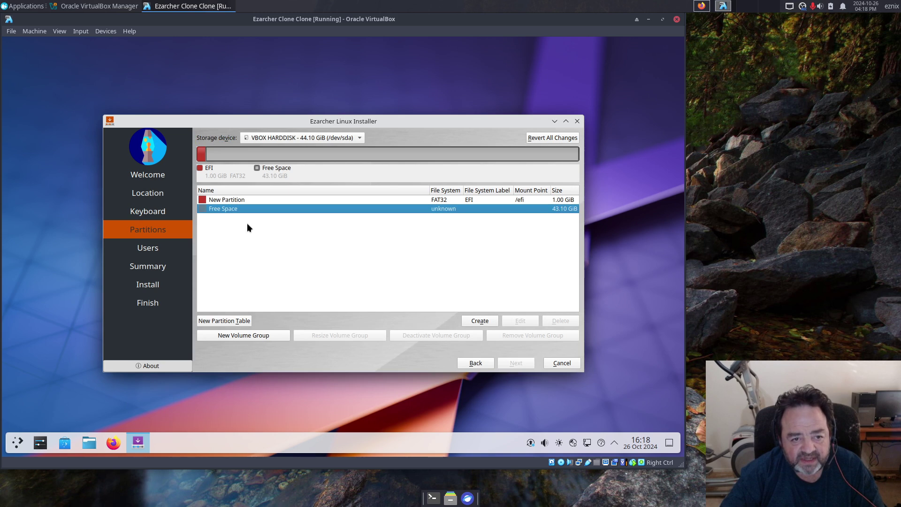
click(480, 321)
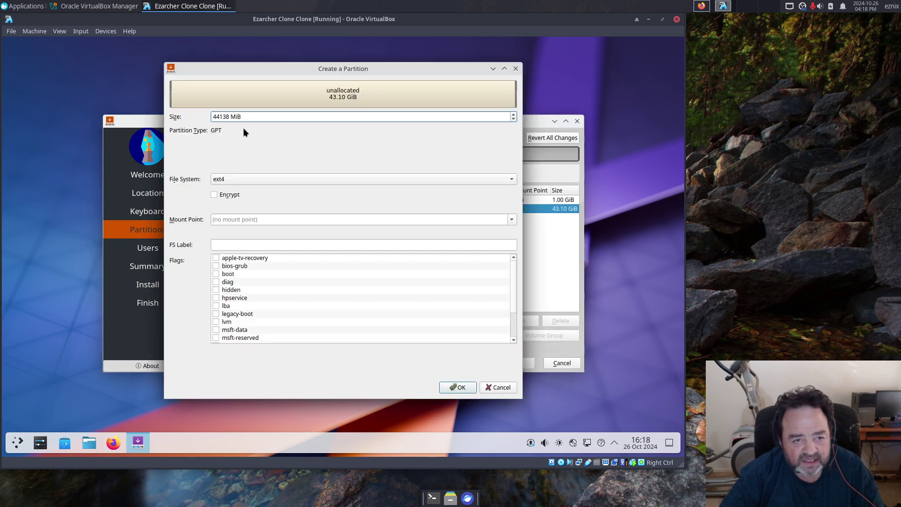
key(Delete)
key(Delete)
key(Delete)
key(Delete)
key(Delete)
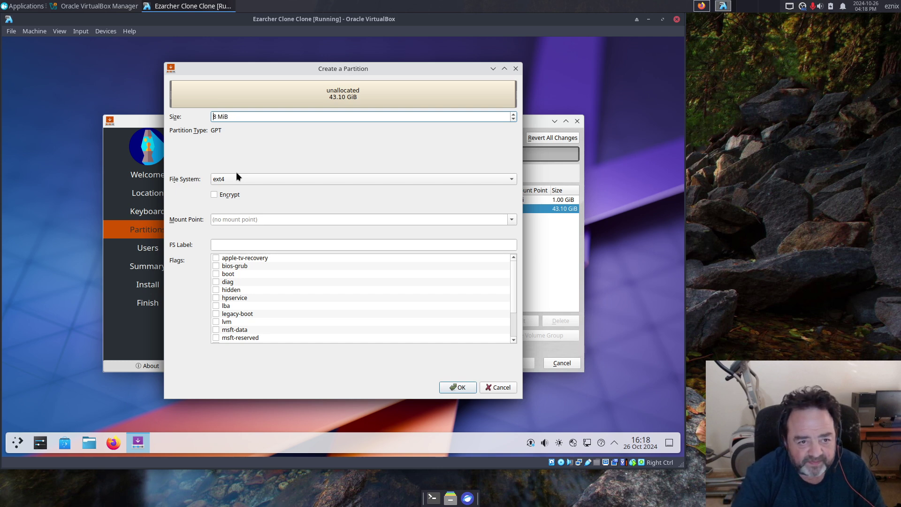
text(2000)
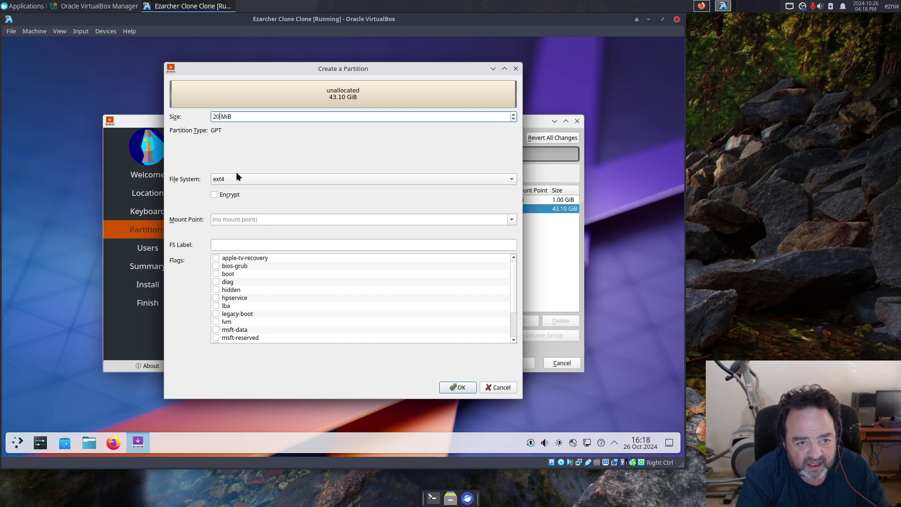
text(0)
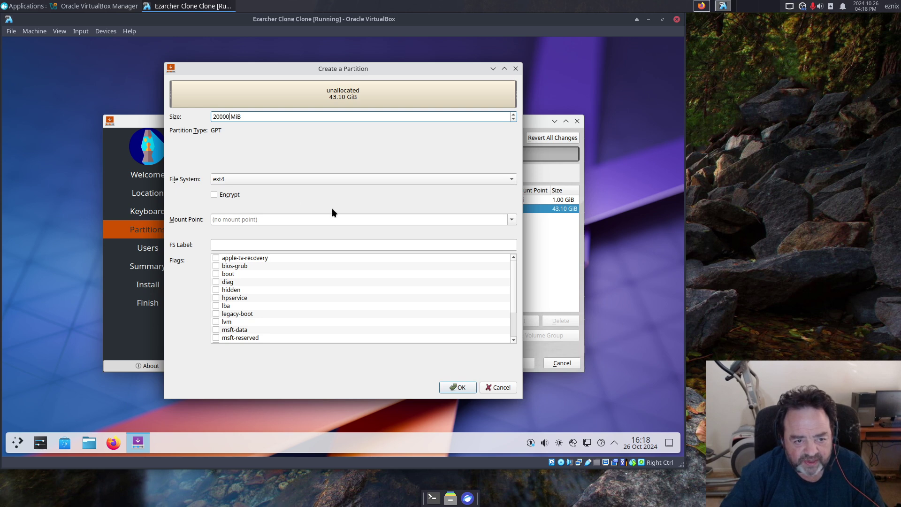
click(513, 220)
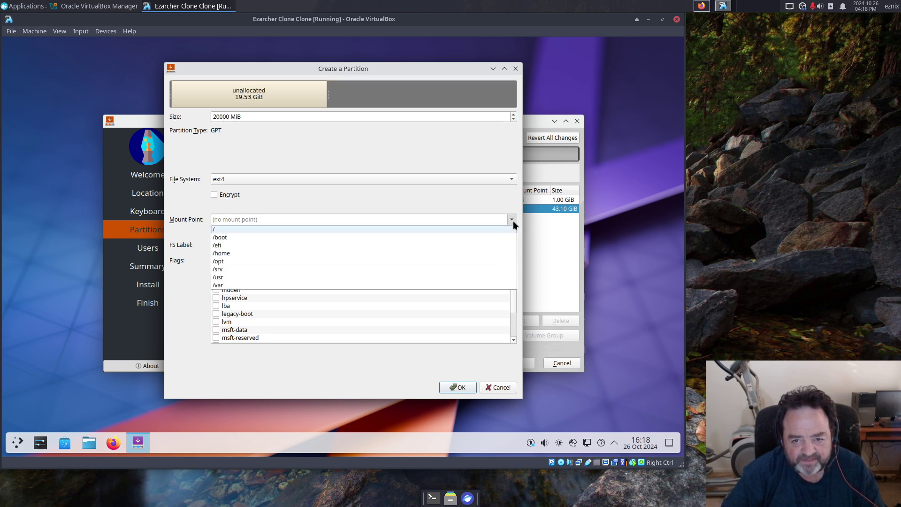
click(219, 229)
click(223, 243)
text(ROOT)
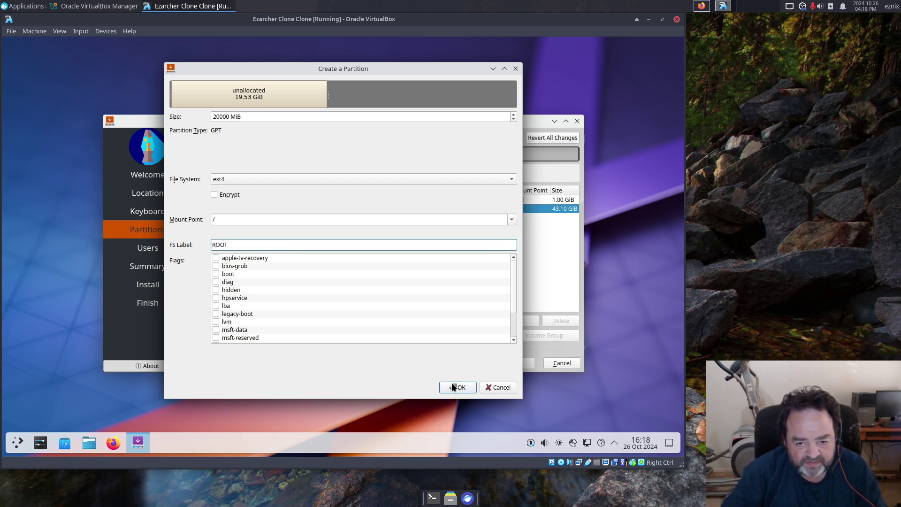
click(457, 387)
Step: Create a 2048 MiB linuxswap partition labelled SWAP in the free space
click(238, 216)
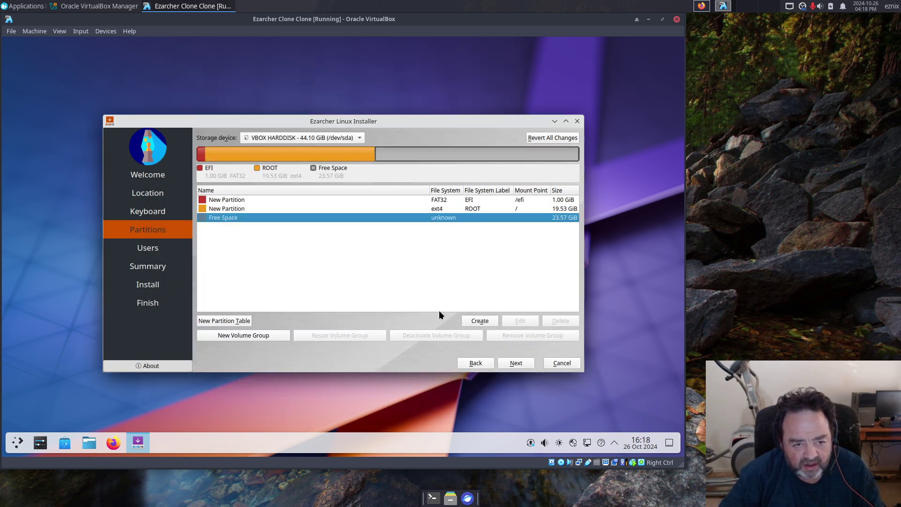
click(479, 321)
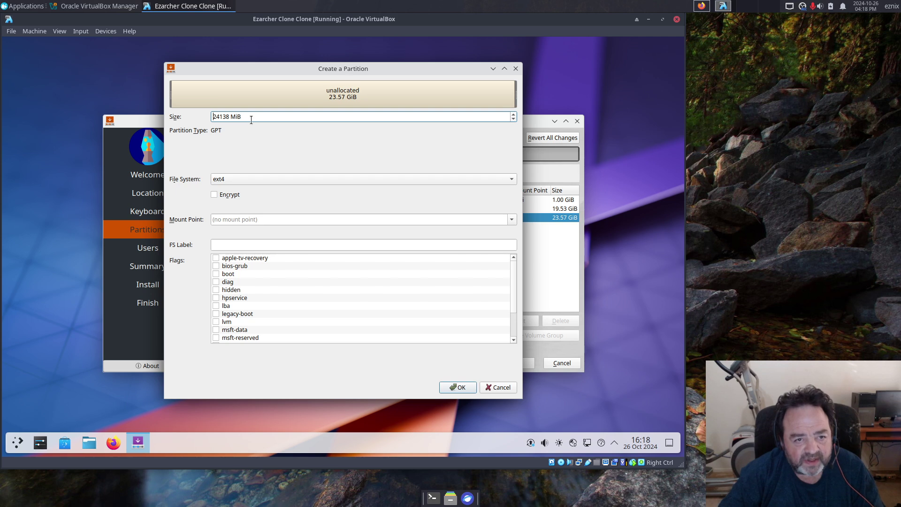
key(Delete)
key(Delete)
key(Delete)
key(Delete)
key(Delete)
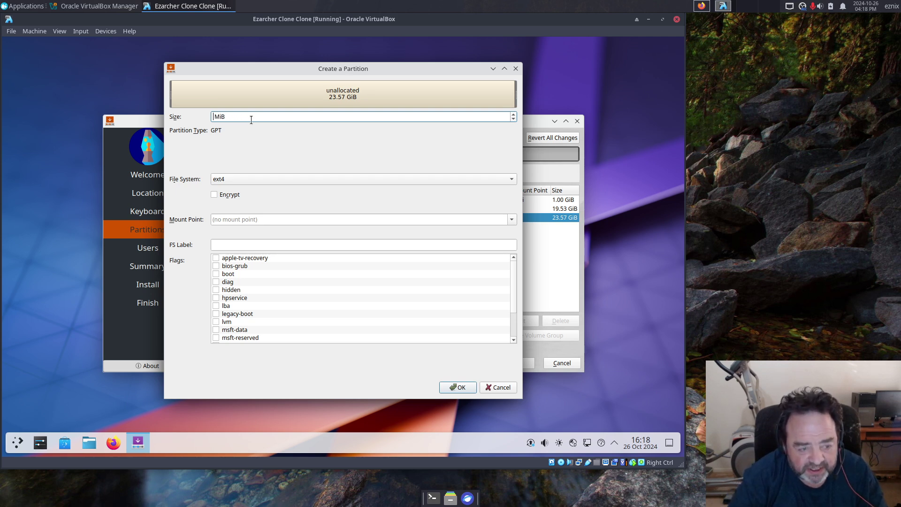
text(2048)
click(514, 182)
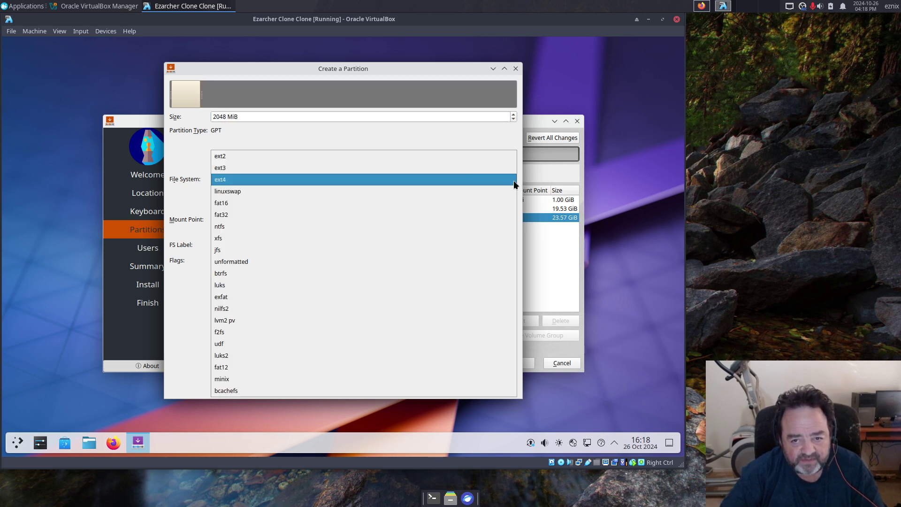
click(242, 190)
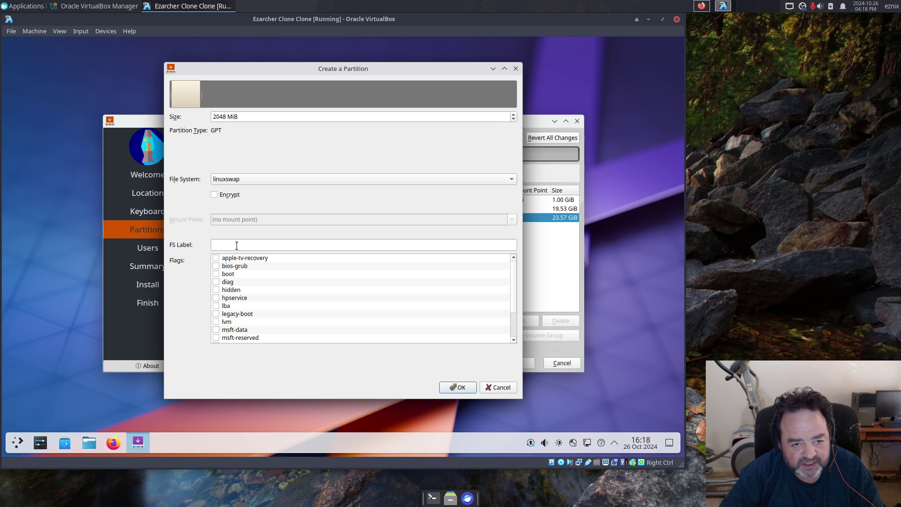
click(236, 245)
text(SWAP)
click(466, 389)
Step: Create a partition on all remaining 21.57 GiB, mounted at /home and labelled HOME
click(226, 224)
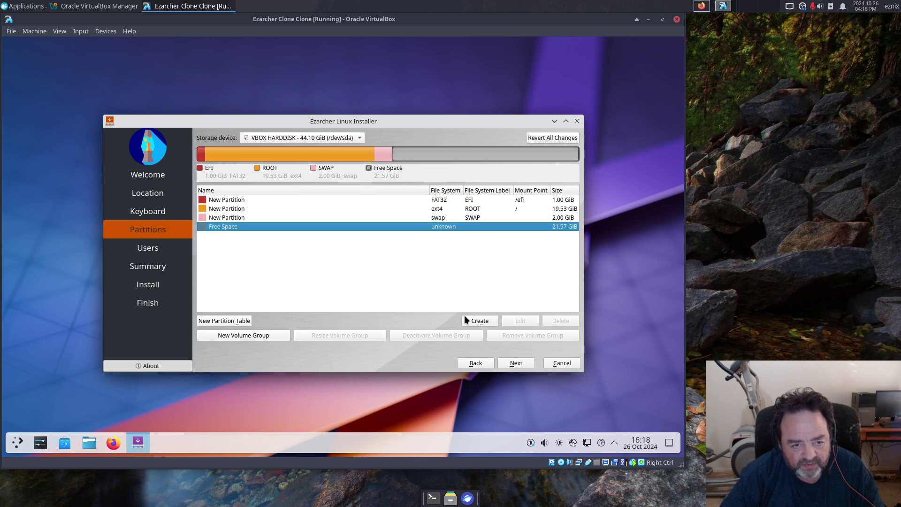
click(486, 320)
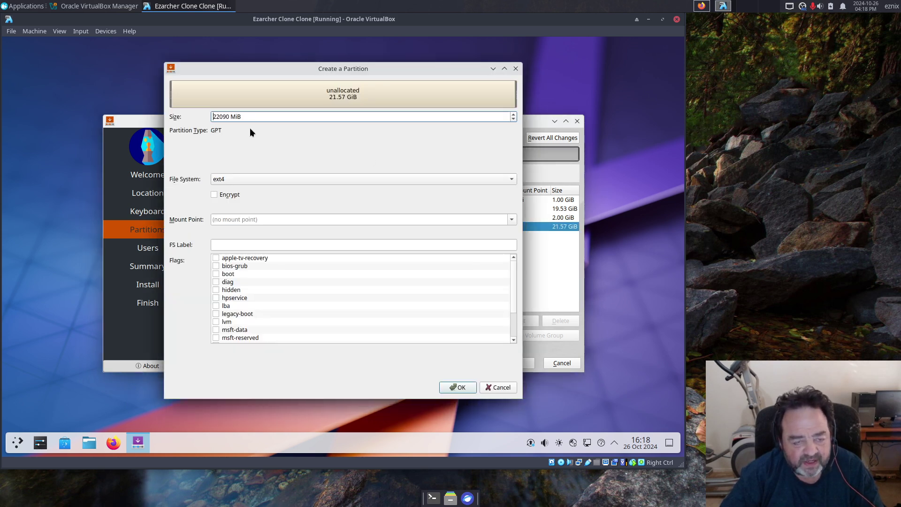
click(511, 220)
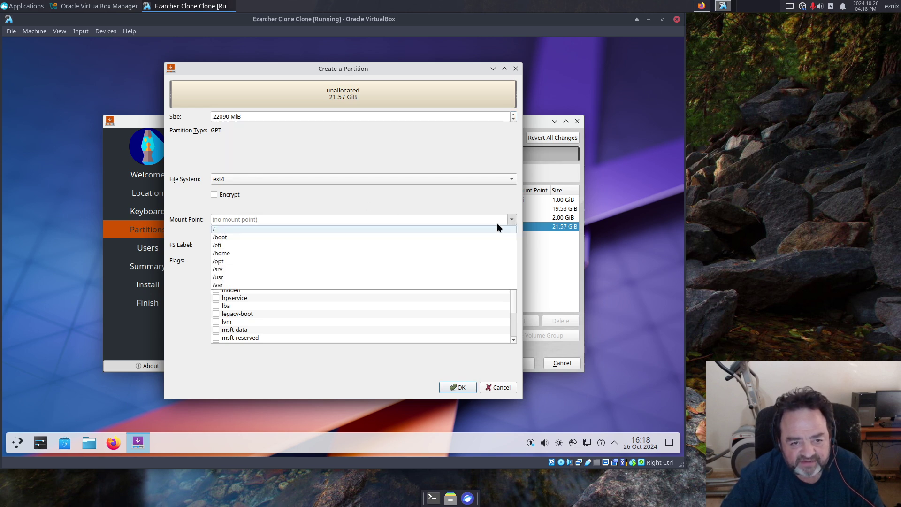
click(232, 252)
click(232, 252)
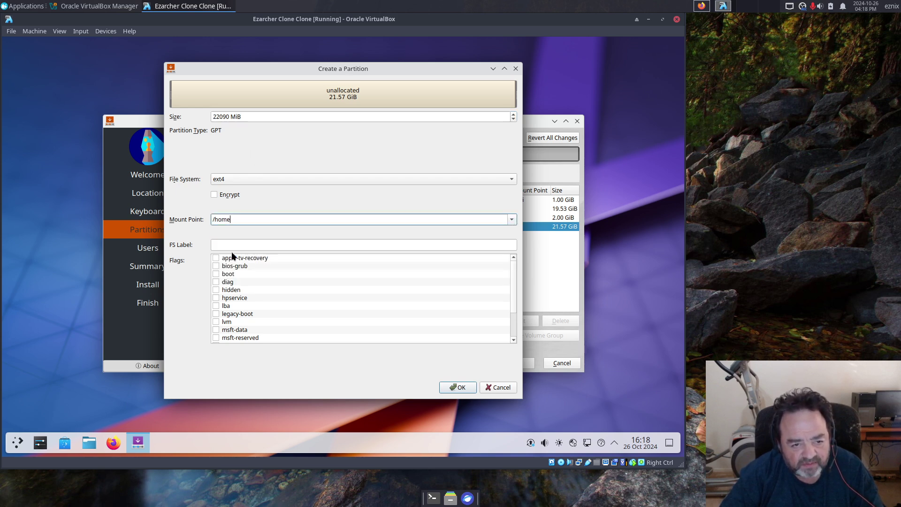
click(231, 247)
text(HOME)
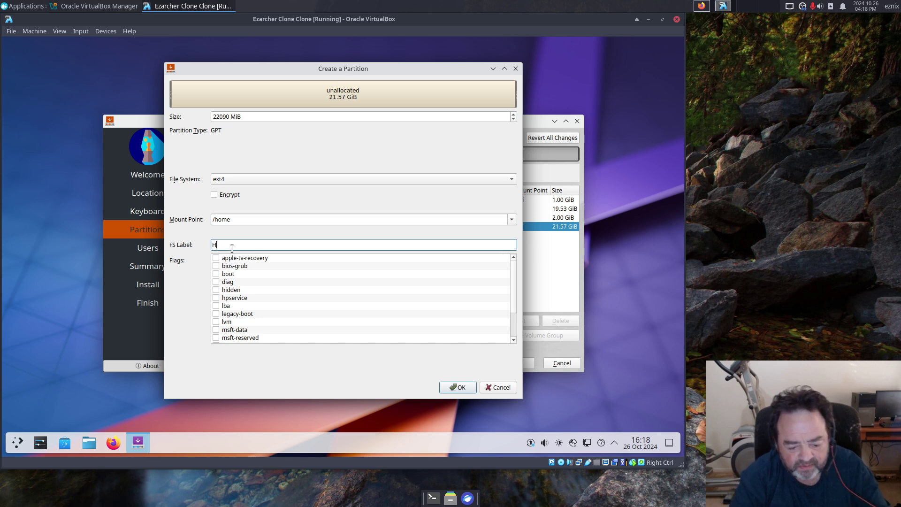
click(457, 387)
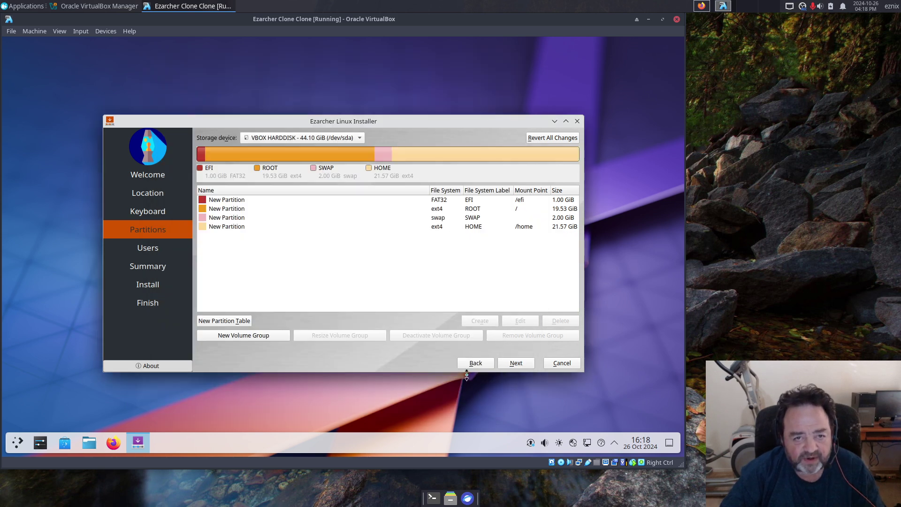
Step: Fill in the user's name and enter the account password twice
click(516, 364)
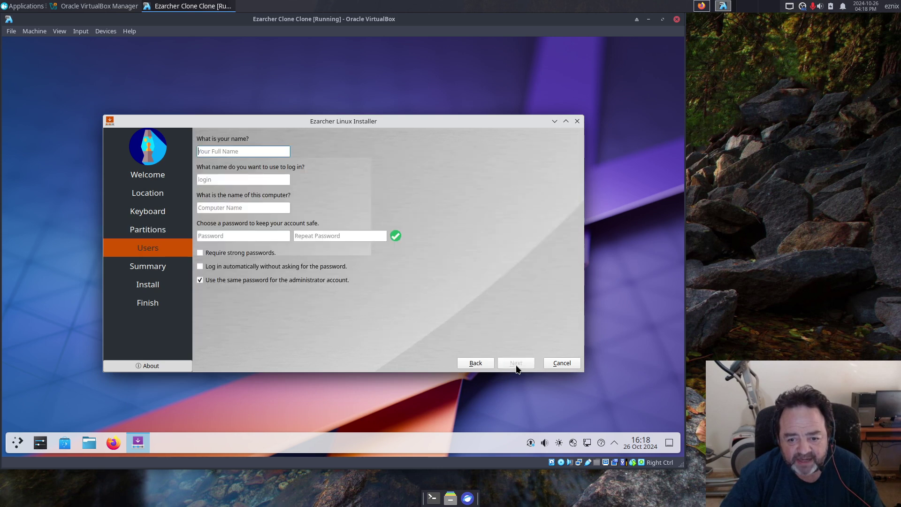
text(e)
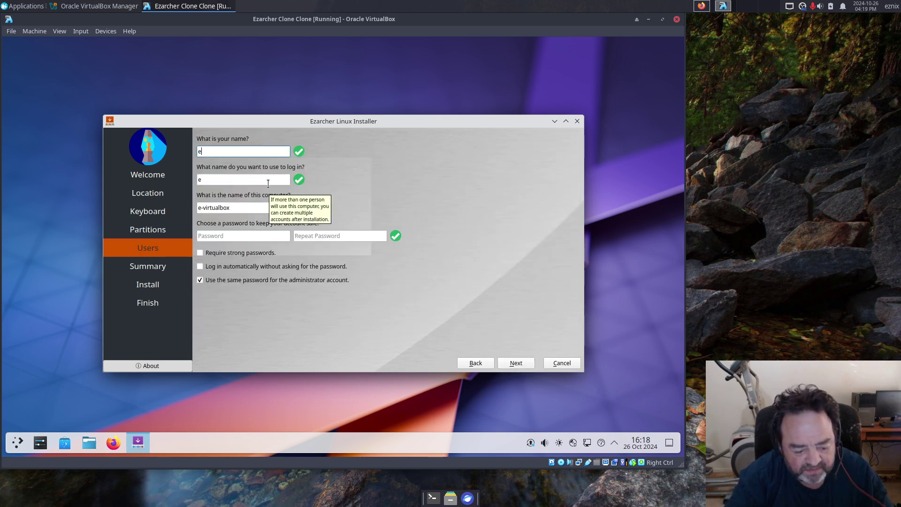
text(ztest)
key(Tab)
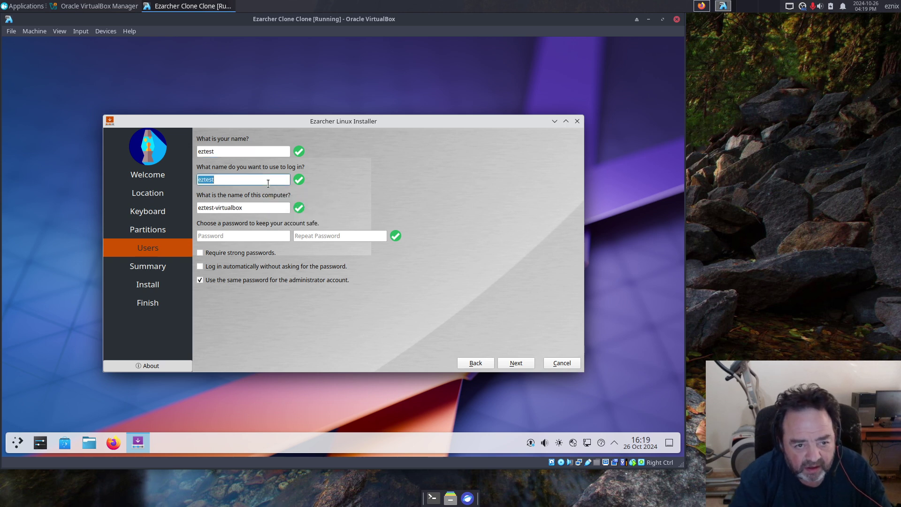
key(Tab)
key(Tab)
text(123)
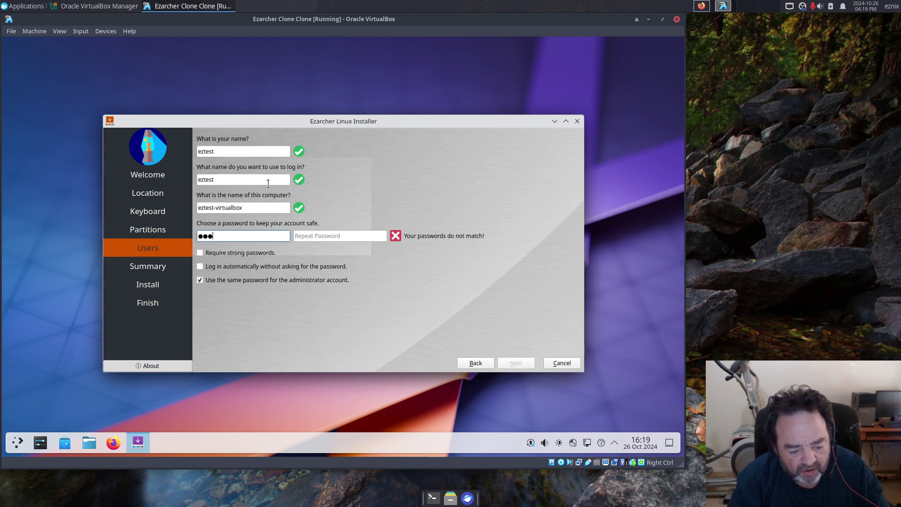
key(Tab)
text(123)
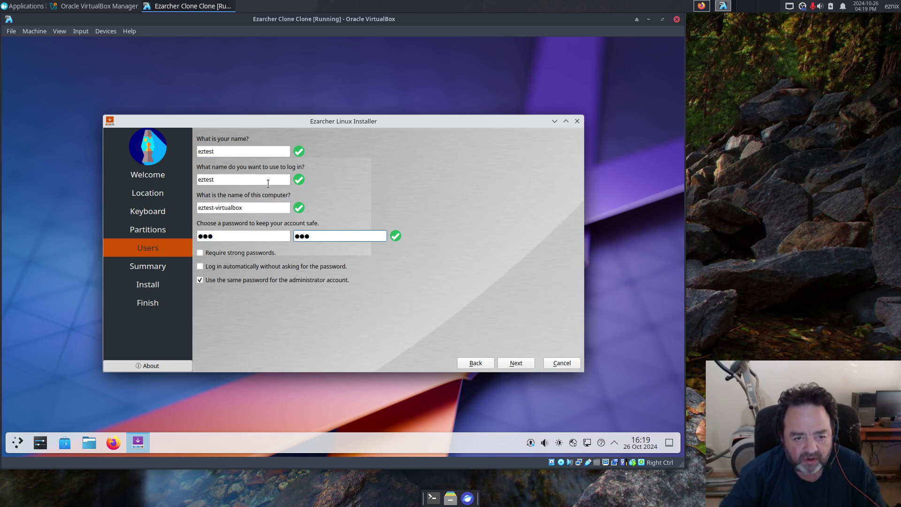
Step: Review the summary and start the installation with Install Now
click(521, 361)
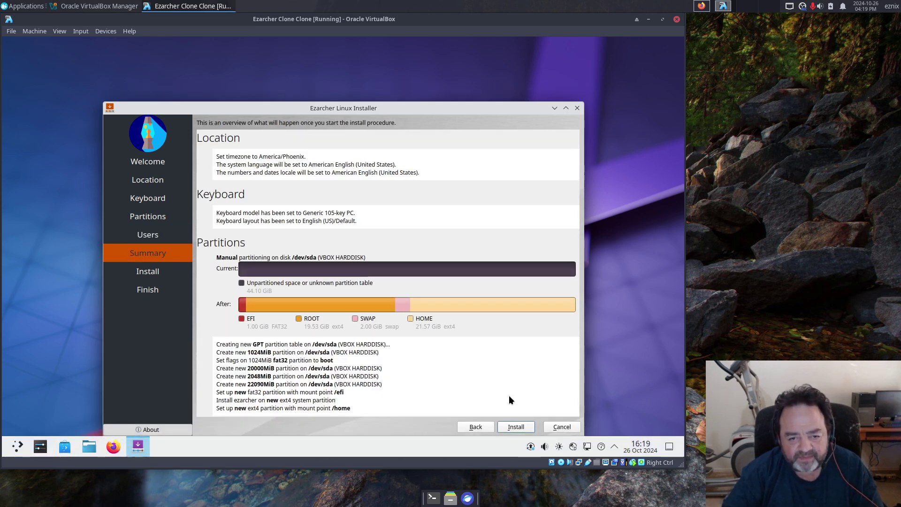
click(512, 427)
click(391, 276)
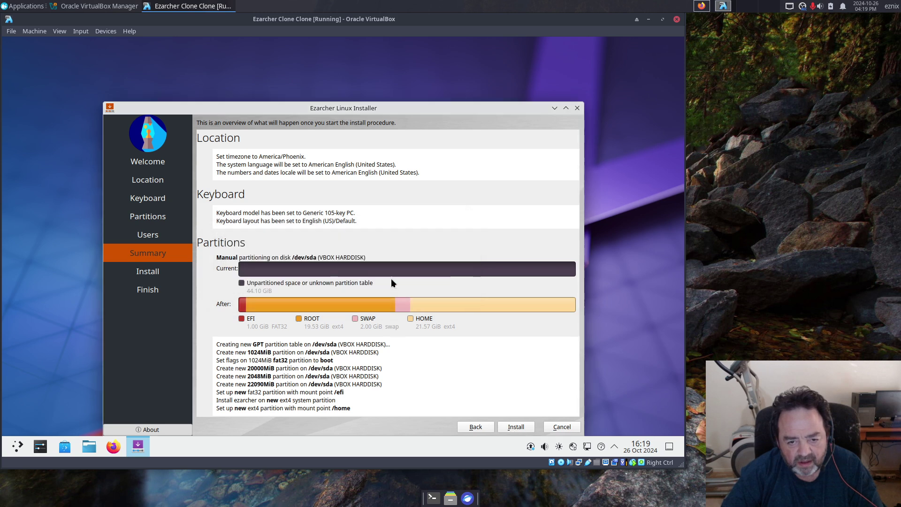
Step: Move the installer window up and check the install log while filesystems fill to 6%
drag(369, 106, 362, 75)
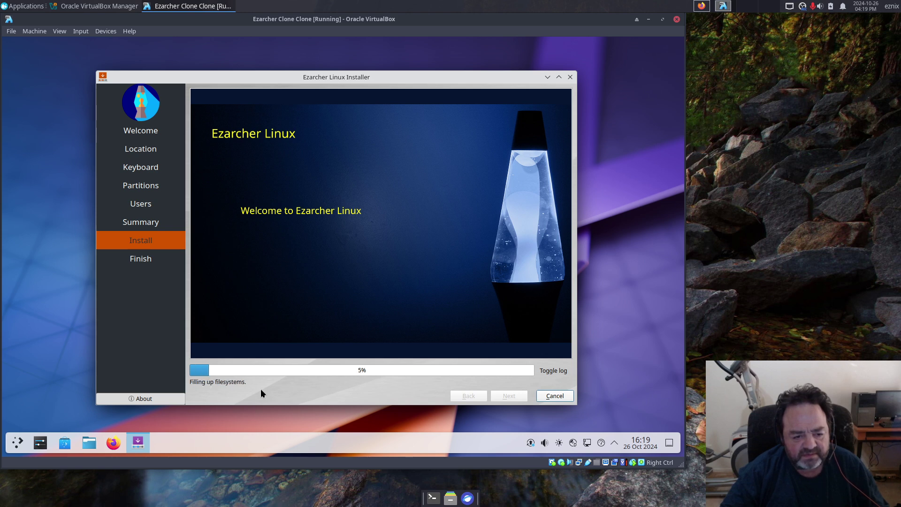
click(547, 371)
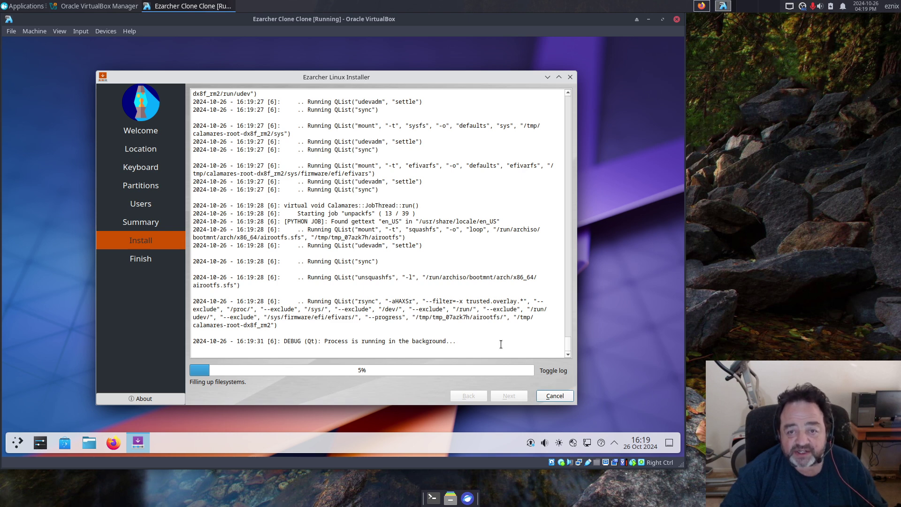
click(552, 370)
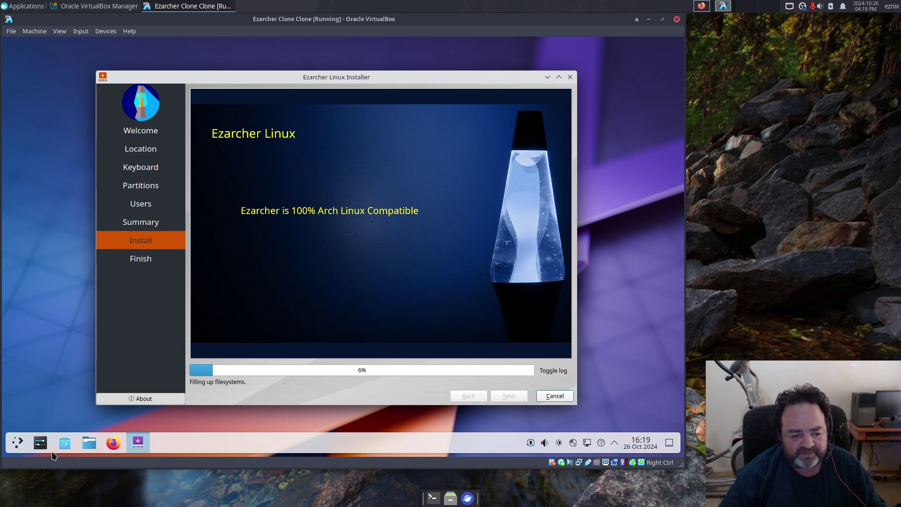
Step: Launch Konsole from the application launcher and enlarge its font
click(16, 444)
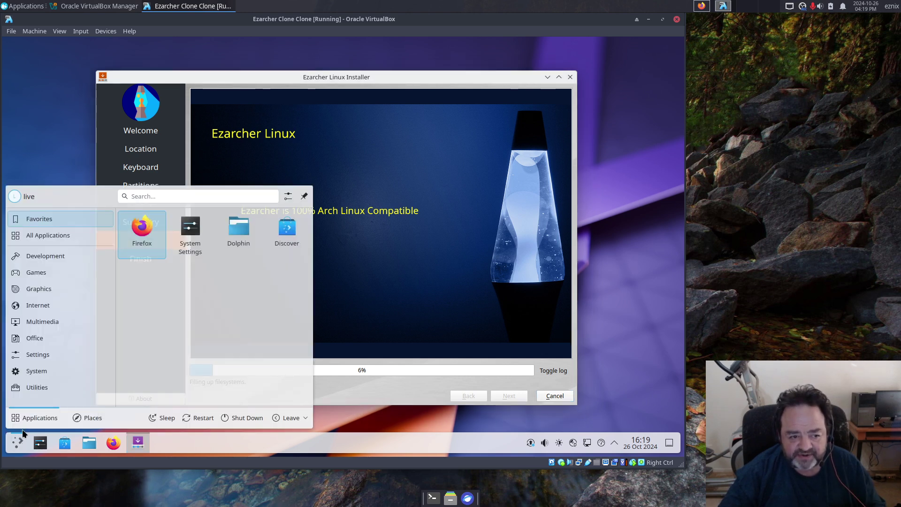
mouse_move(37, 371)
click(143, 392)
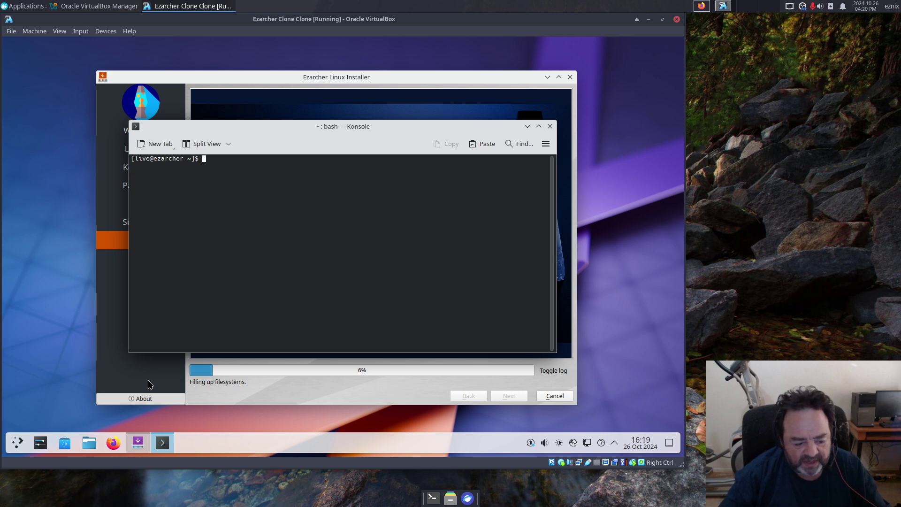
key(ctrl+plus)
key(ctrl+plus)
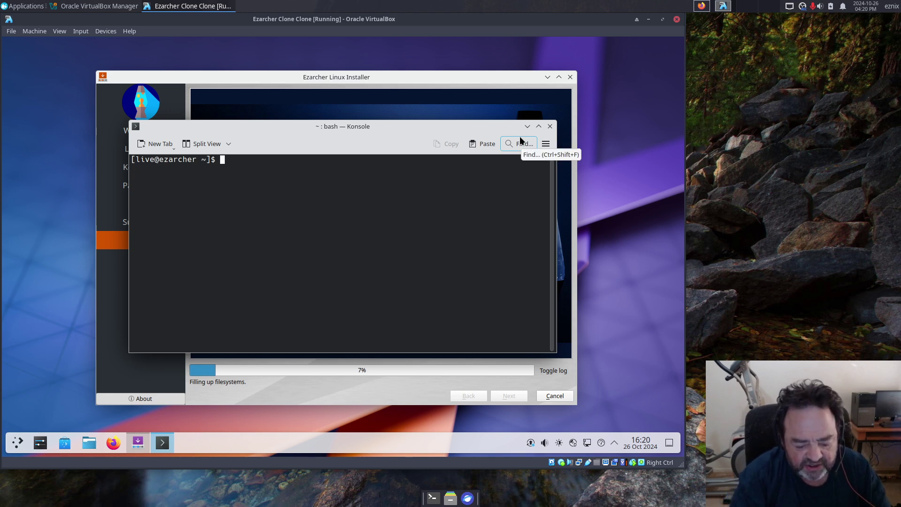
Step: Run 'pacman -Ss archinstall' to confirm archinstall 2.8.6-1 is installed
text(pa)
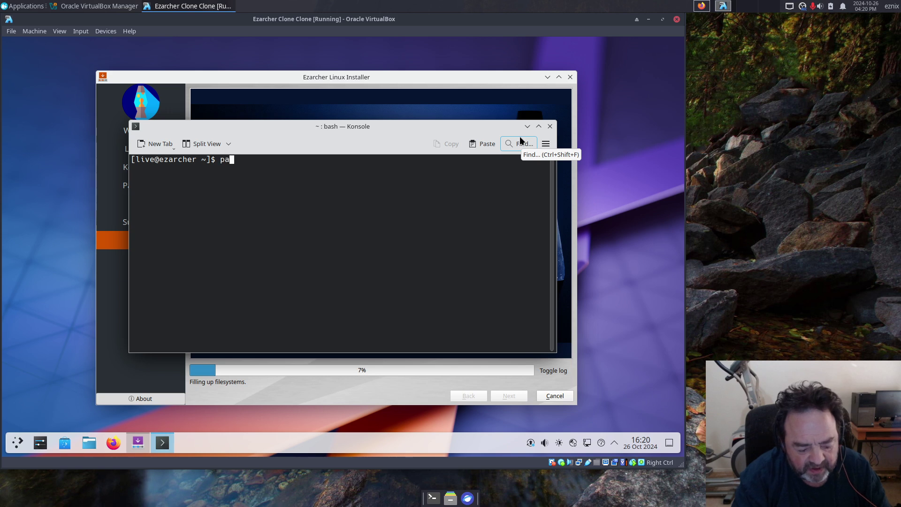
text(cman -)
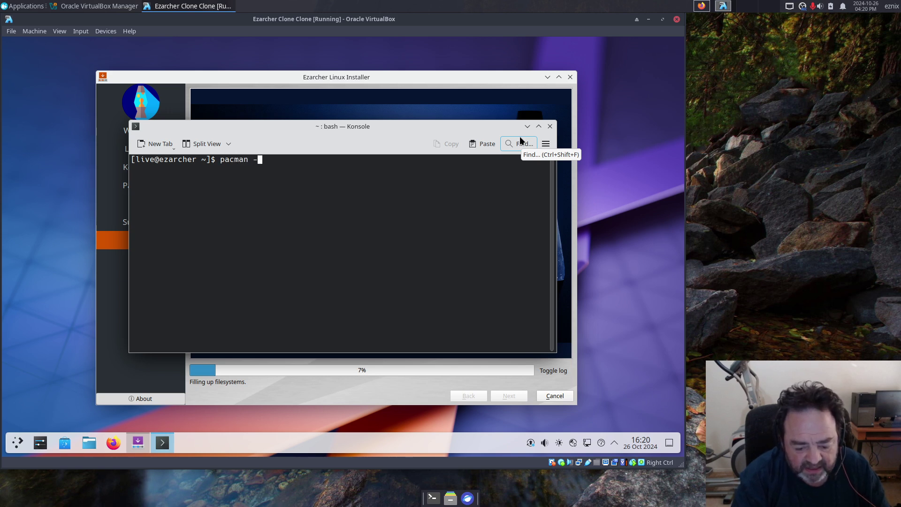
text(Ss )
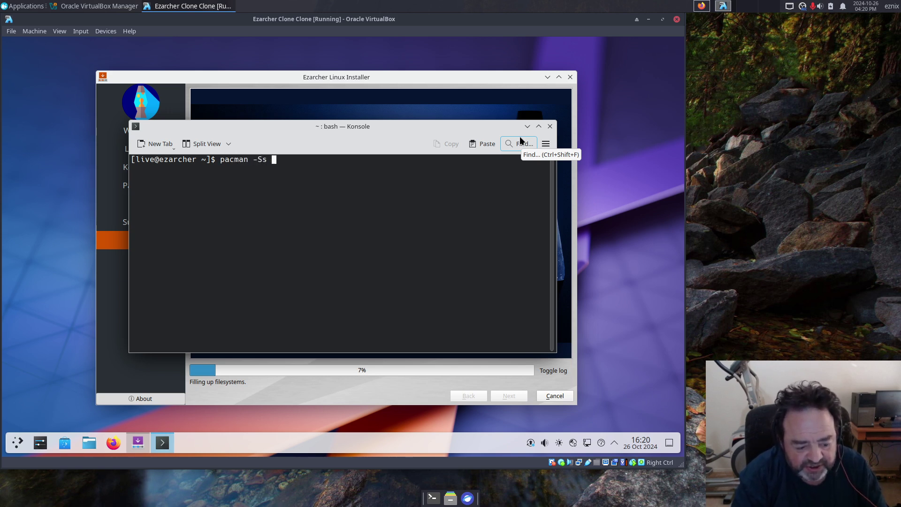
text(arch)
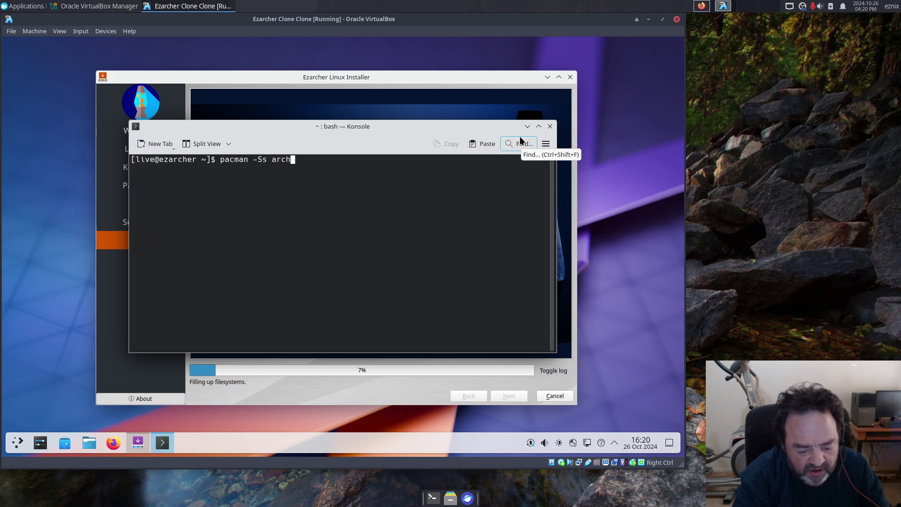
text(install)
key(Return)
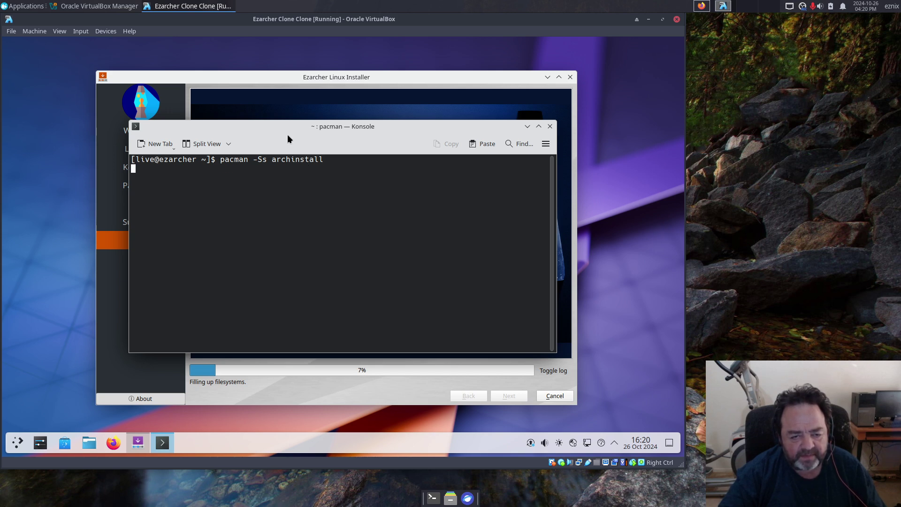
drag(288, 126, 277, 153)
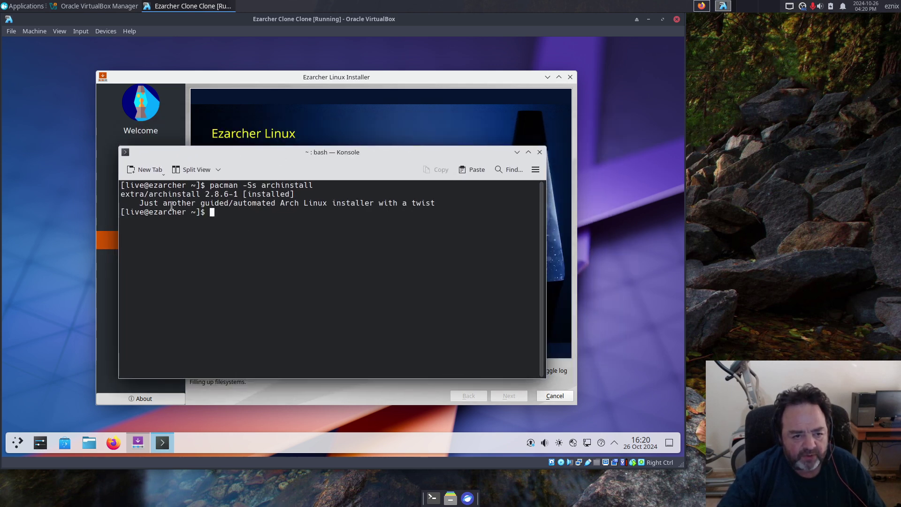
Step: Run 'sudo ezarch.uefi' with the administrator password to reach the EZ Arch Installer menu
drag(149, 194, 200, 190)
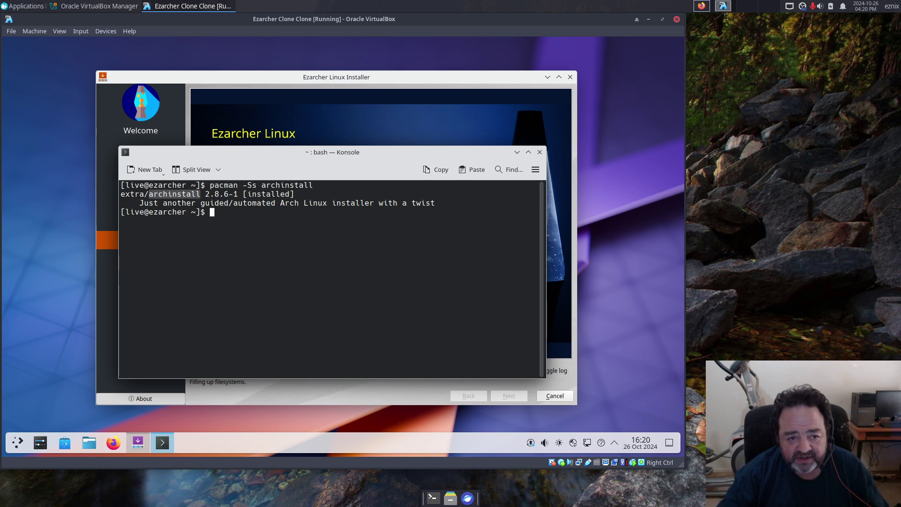
text(sudo)
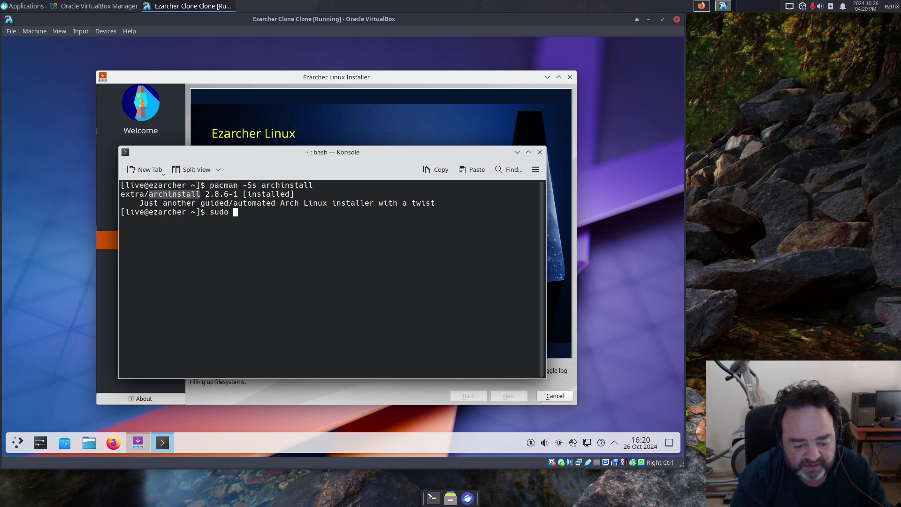
text( ezarc)
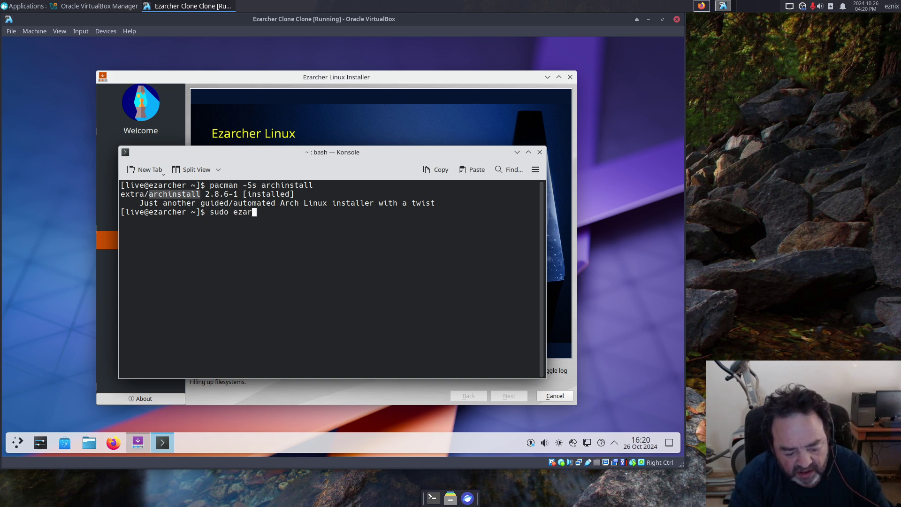
text(h.uefi)
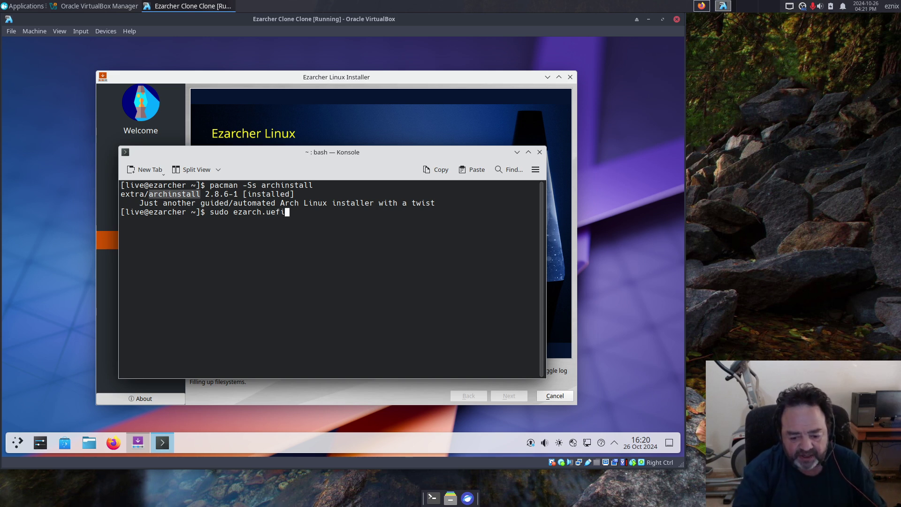
key(Return)
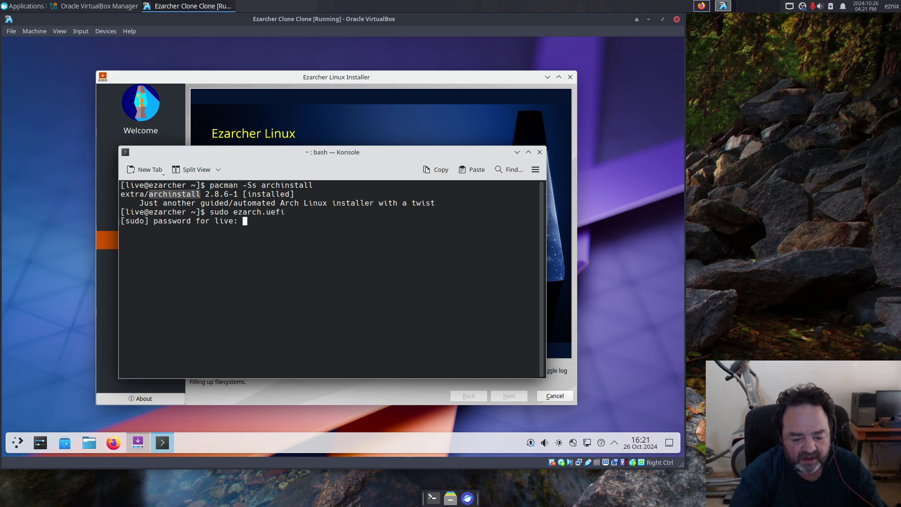
key(Return)
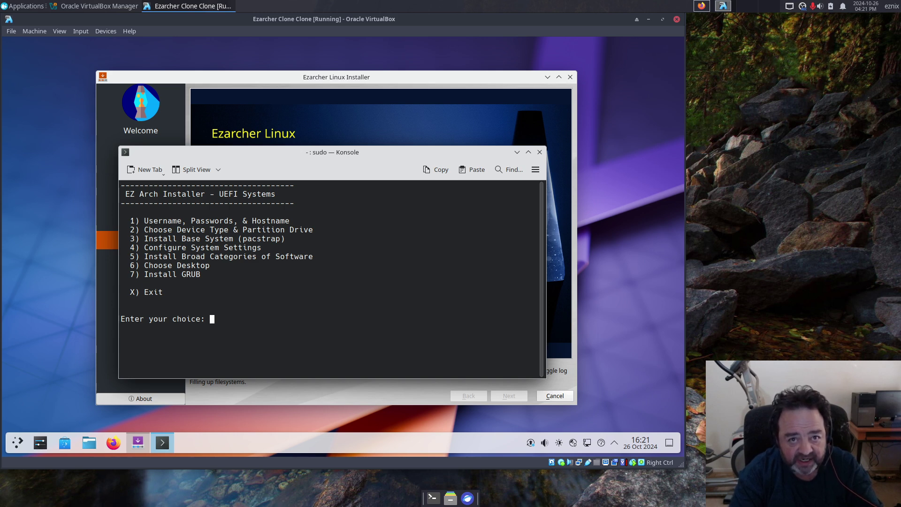
Step: View option 6 'Choose A Desktop', return with r, quit with x, then type exit
text(6)
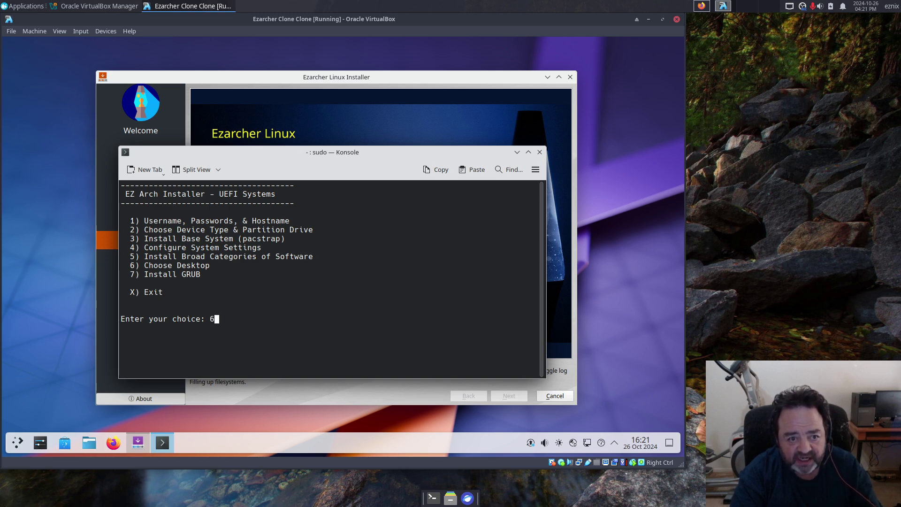
key(Return)
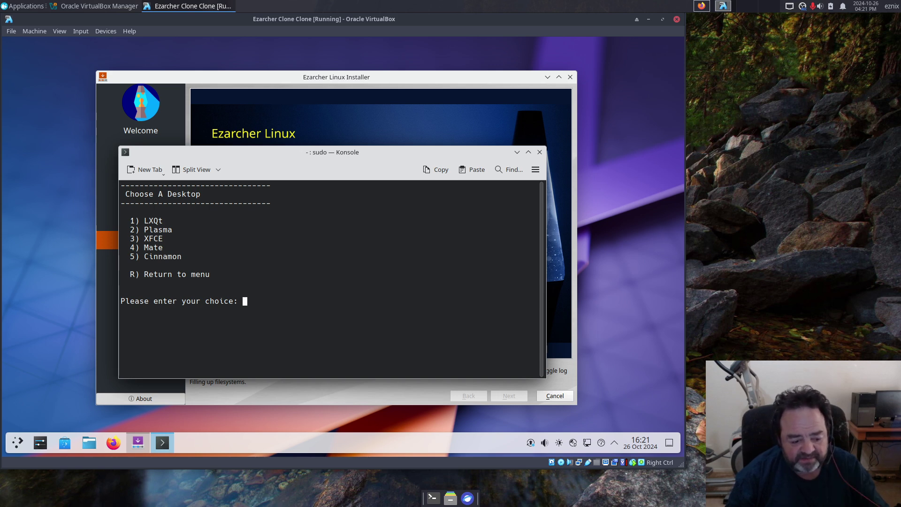
text(r)
key(Return)
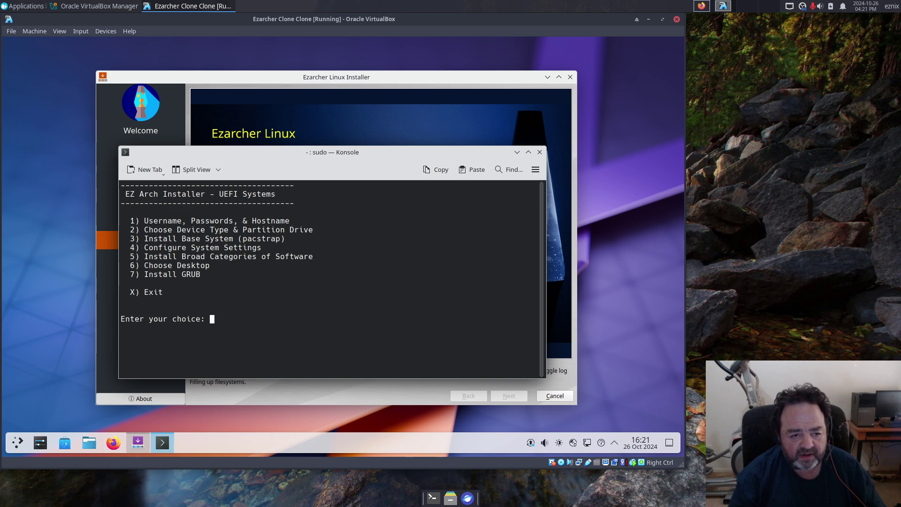
text(x)
key(Return)
text(exit)
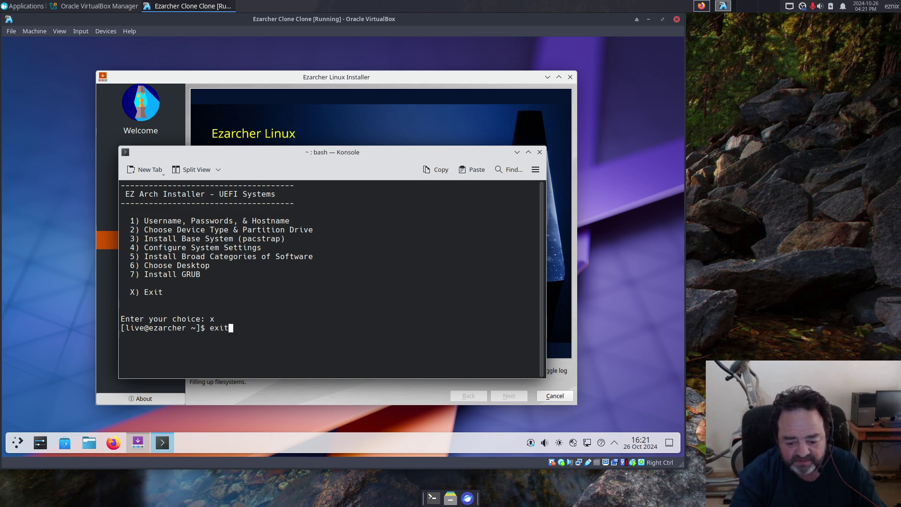
Step: Close Konsole and let the Calamares installer reach 80%, installing packages
key(Return)
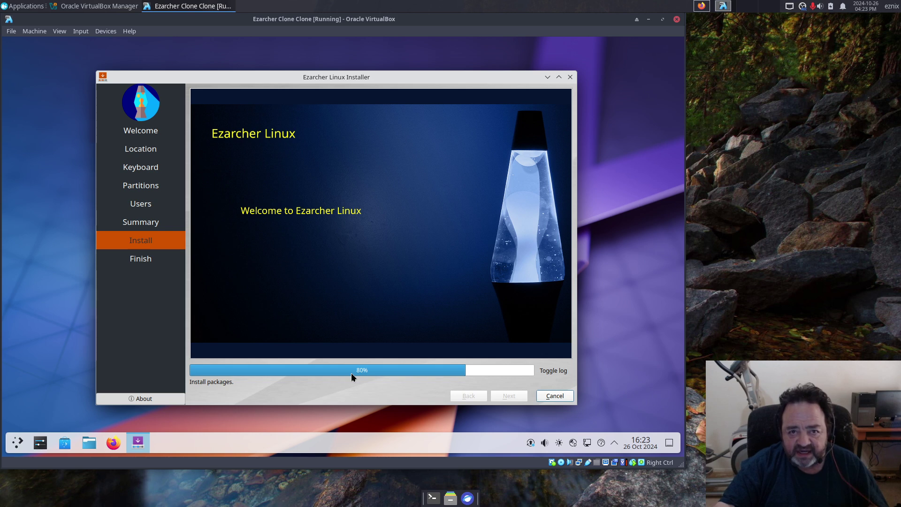
Step: In Firefox, browse Ezarcher's General Discussion forum on SourceForge, then return to its Files page
click(700, 9)
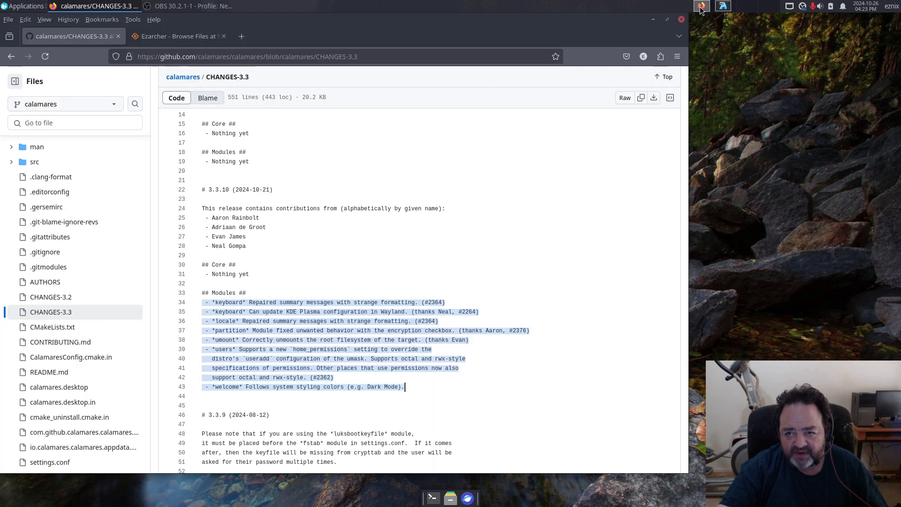
click(178, 41)
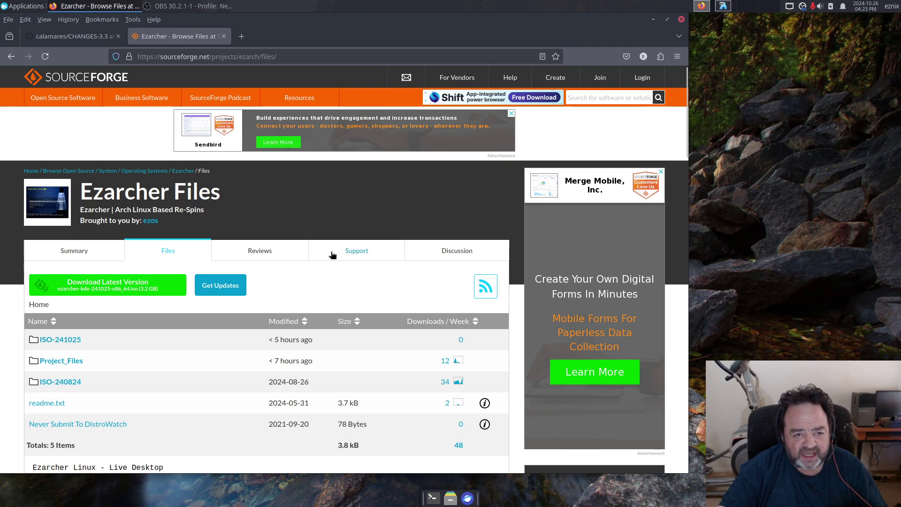
click(452, 251)
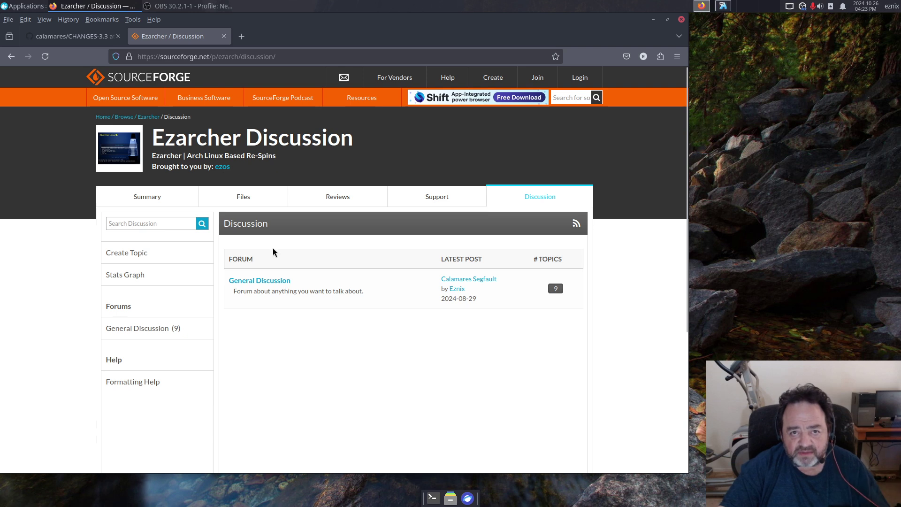
click(267, 281)
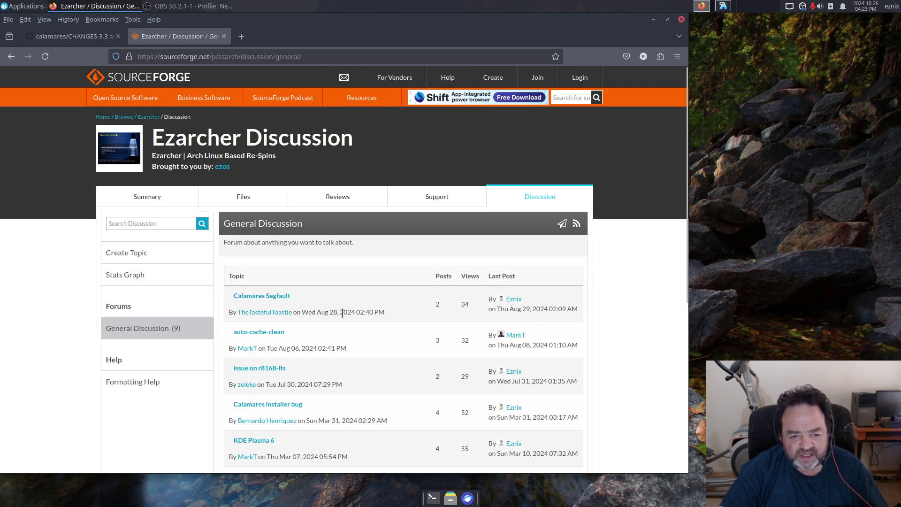
scroll(367, 372, down, 3)
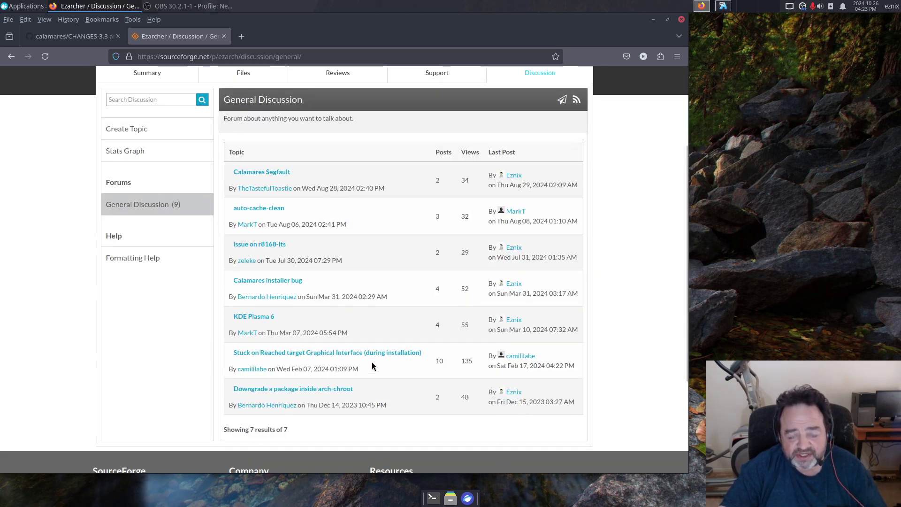
scroll(372, 366, up, 3)
click(239, 198)
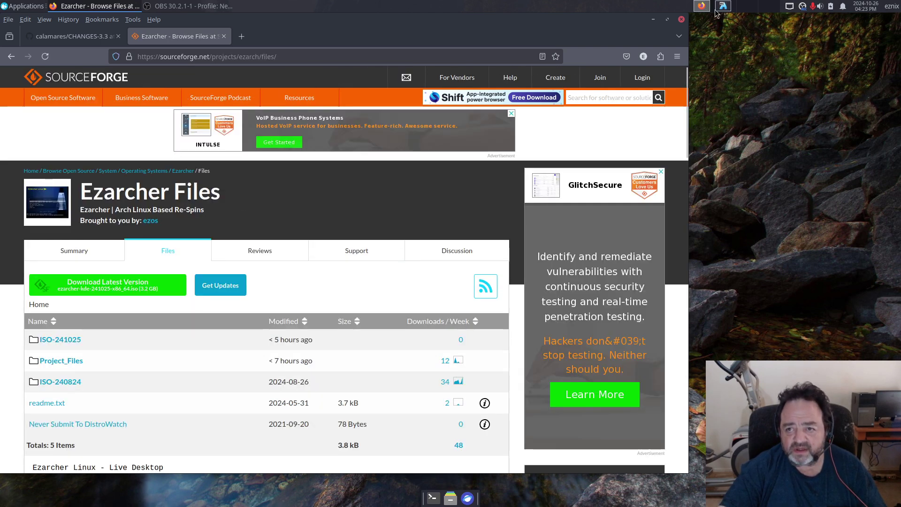
Step: Bring the VM forward and show the install log until Calamares reports 'All done.'
click(722, 6)
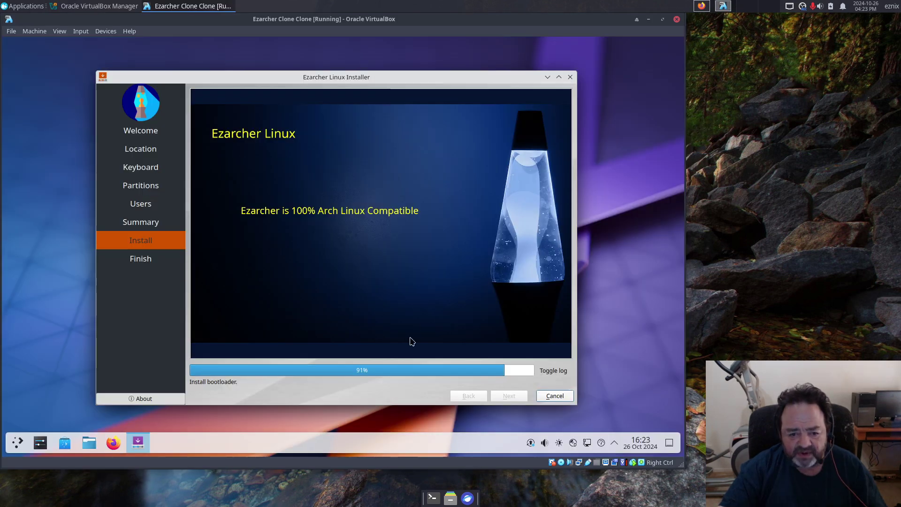
click(547, 371)
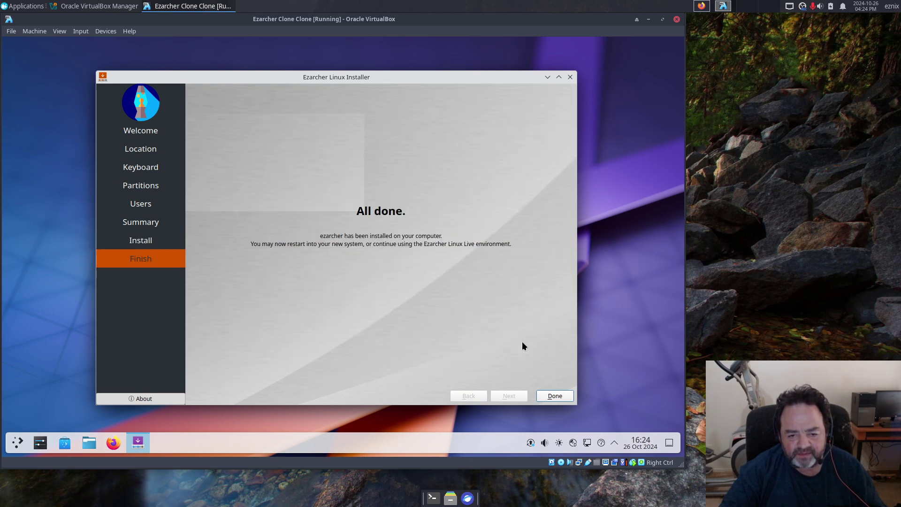
Step: Close the finished installer and restart the VM from the KDE launcher
click(550, 395)
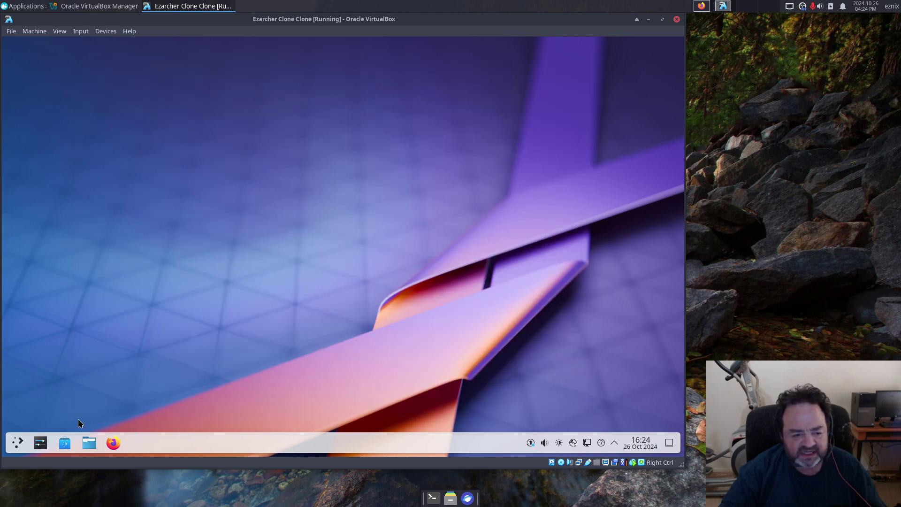
click(17, 443)
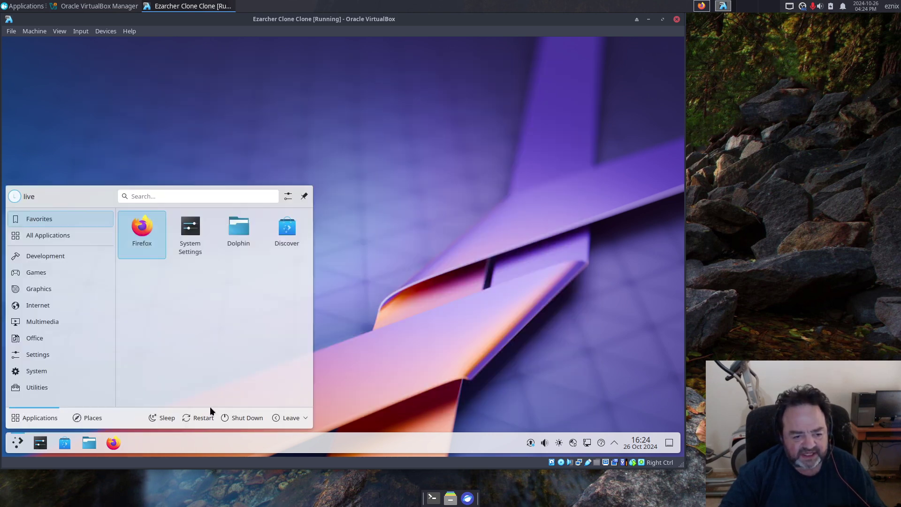
click(198, 419)
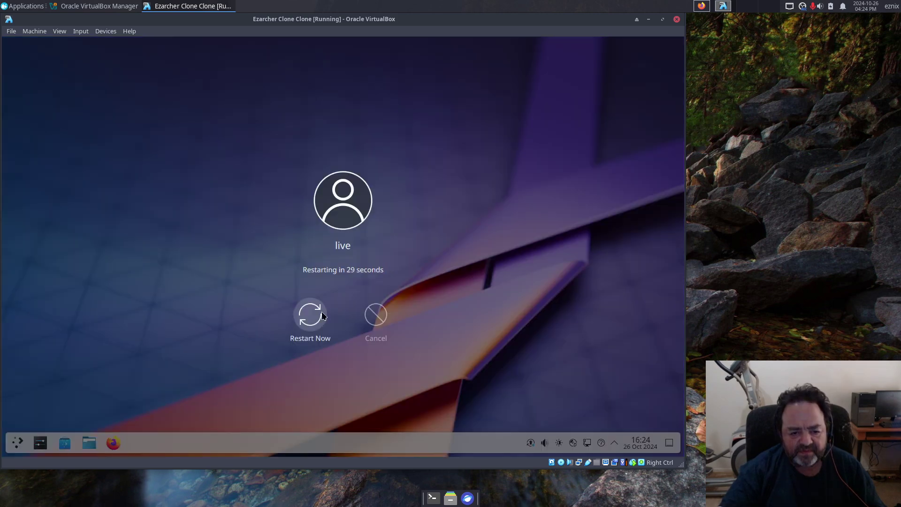
click(313, 317)
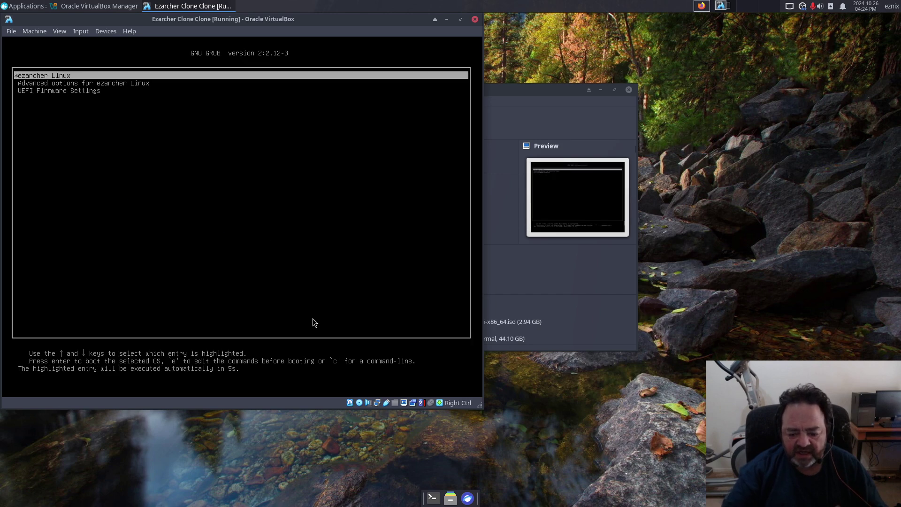
Step: Stop the GRUB countdown and boot the ezarcher Linux entry
key(Down)
key(Down)
key(Up)
key(Up)
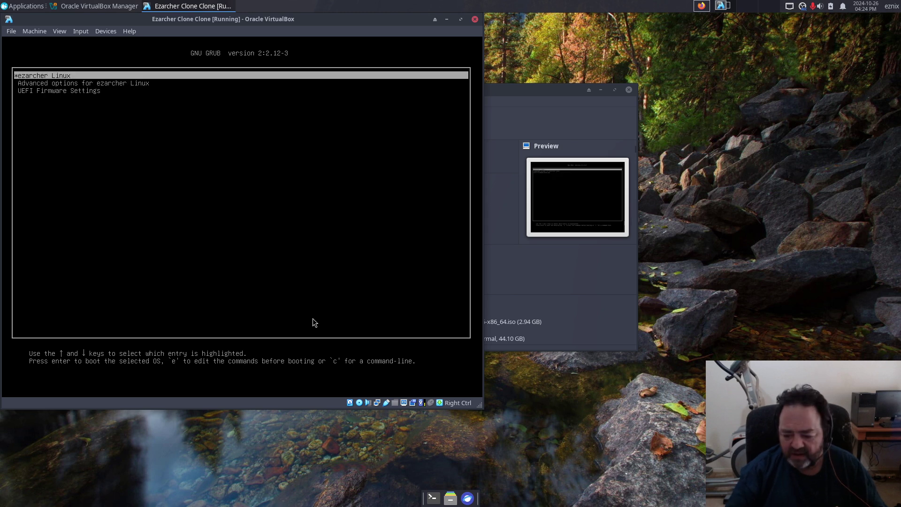
key(Return)
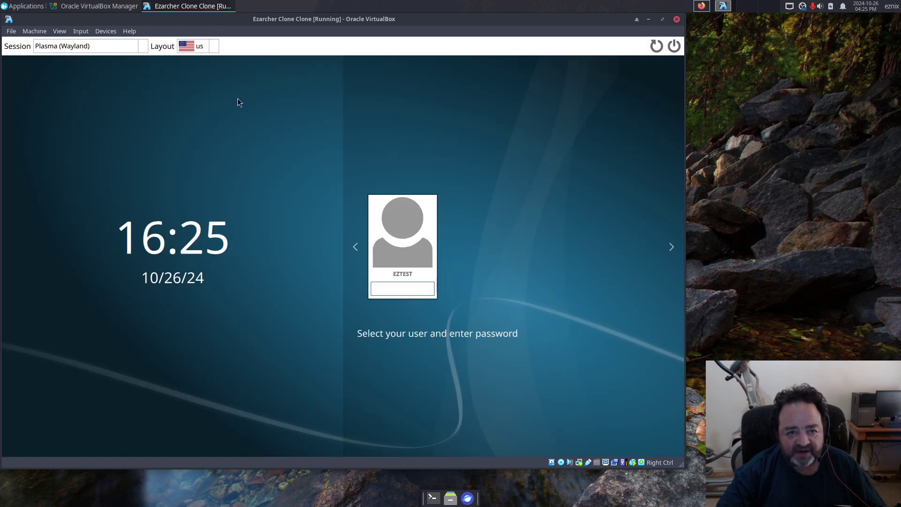
Step: Choose the Plasma (X11) session, enter the account password and log in
click(94, 48)
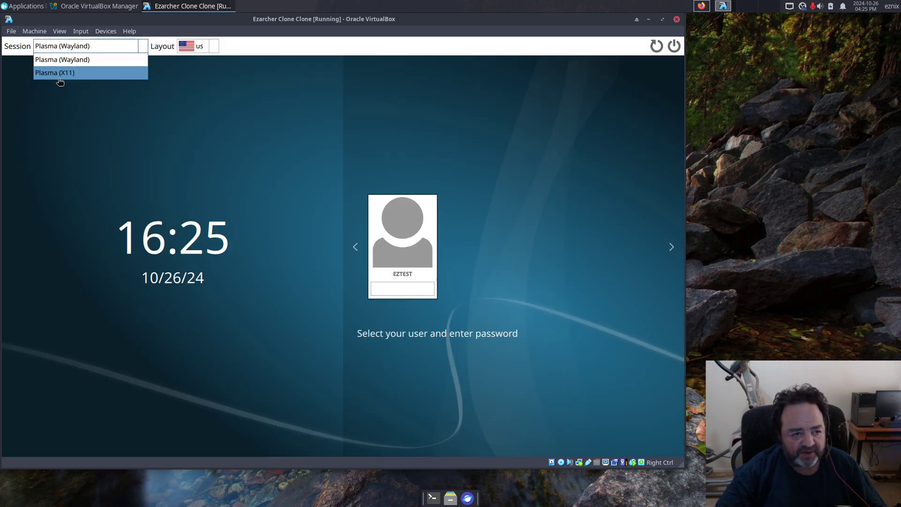
click(59, 77)
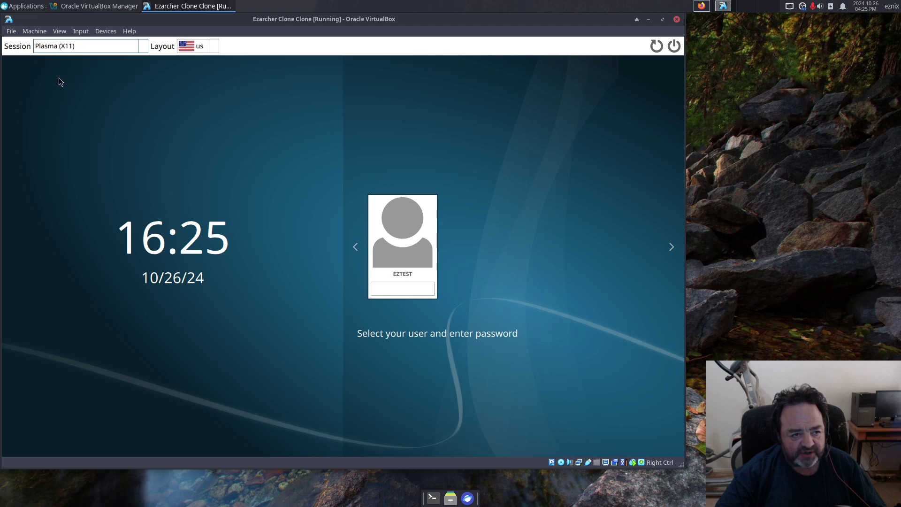
click(398, 287)
text(e)
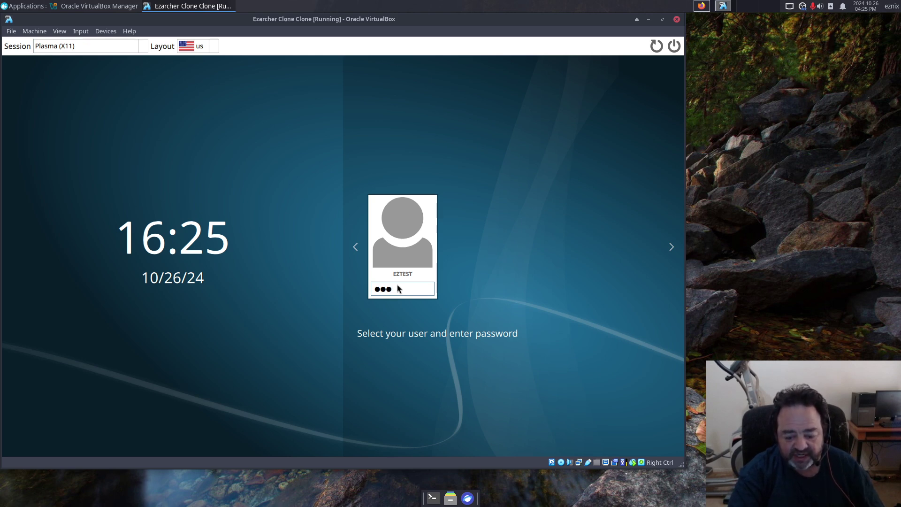
key(Return)
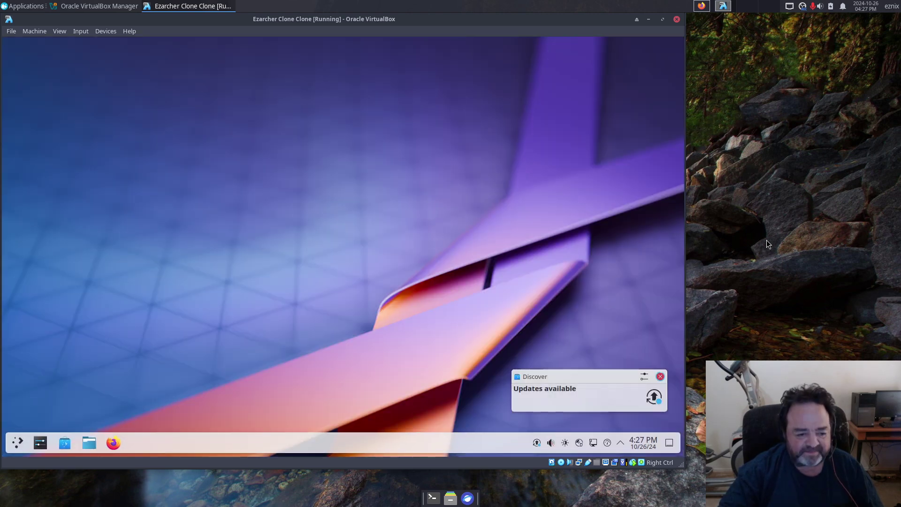
Step: Dismiss the updates notification and browse ezarcher/Templates' 7z archives in Dolphin, then return to ezarcher
click(661, 375)
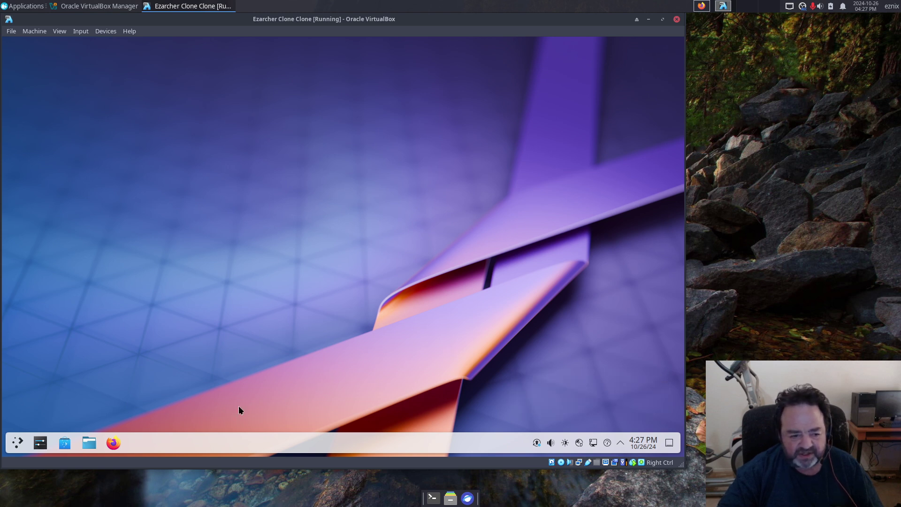
click(87, 444)
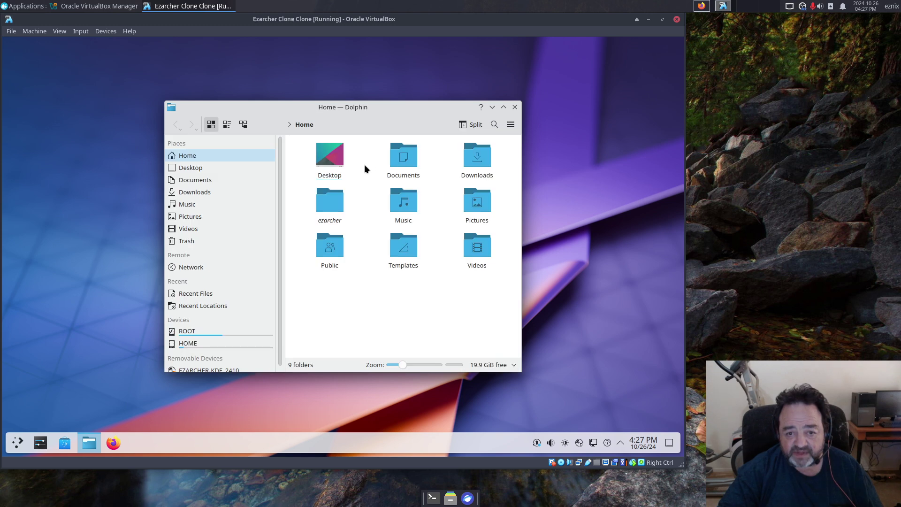
double_click(324, 204)
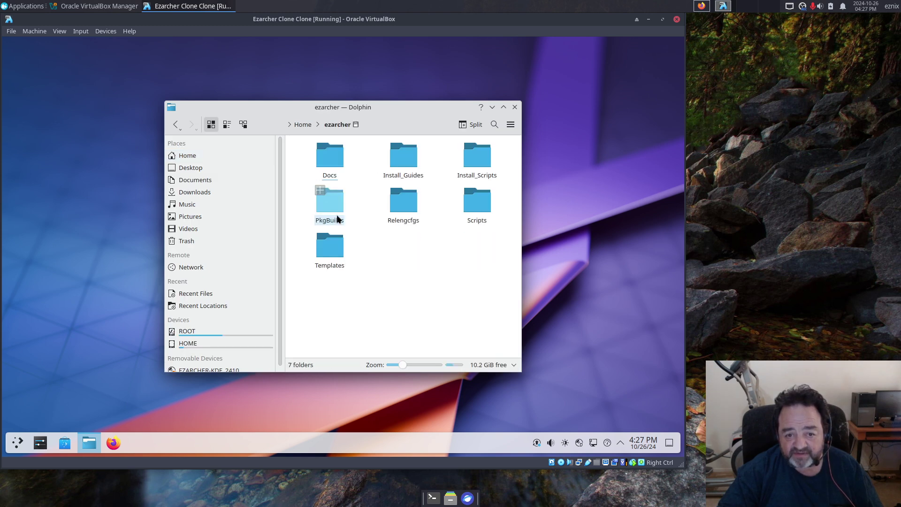
double_click(328, 248)
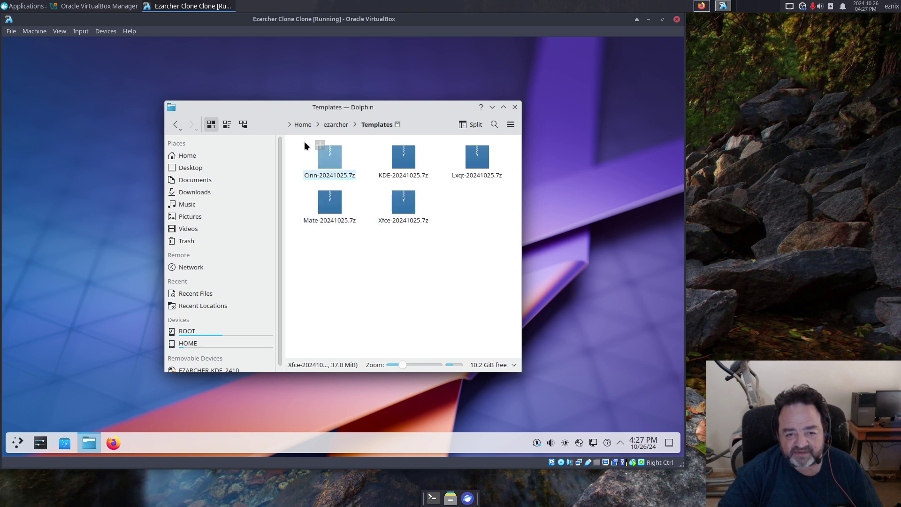
click(329, 127)
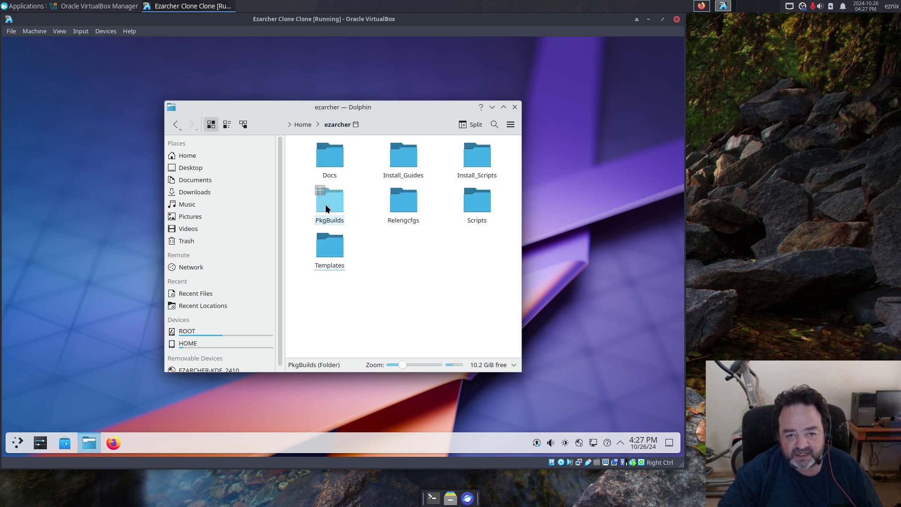
Step: Browse the ezrepo package folder inside PkgBuilds, then go back to PkgBuilds
click(328, 202)
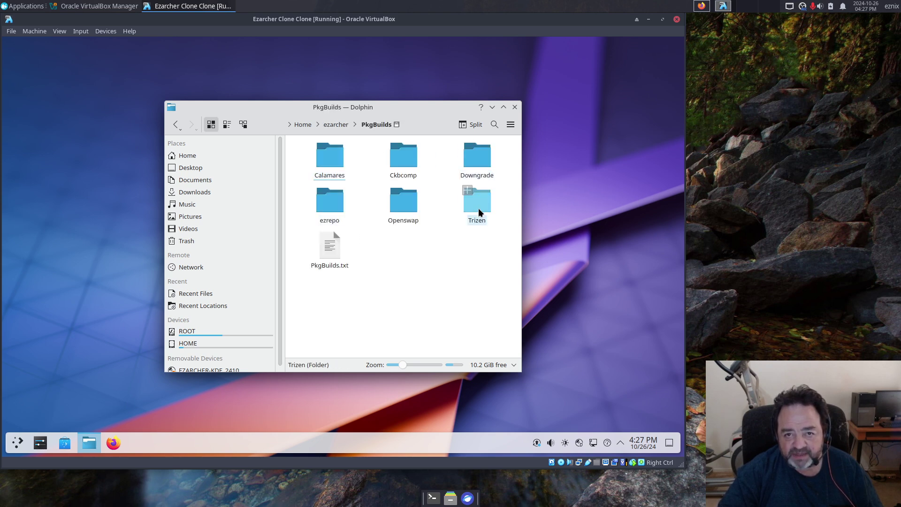
click(332, 205)
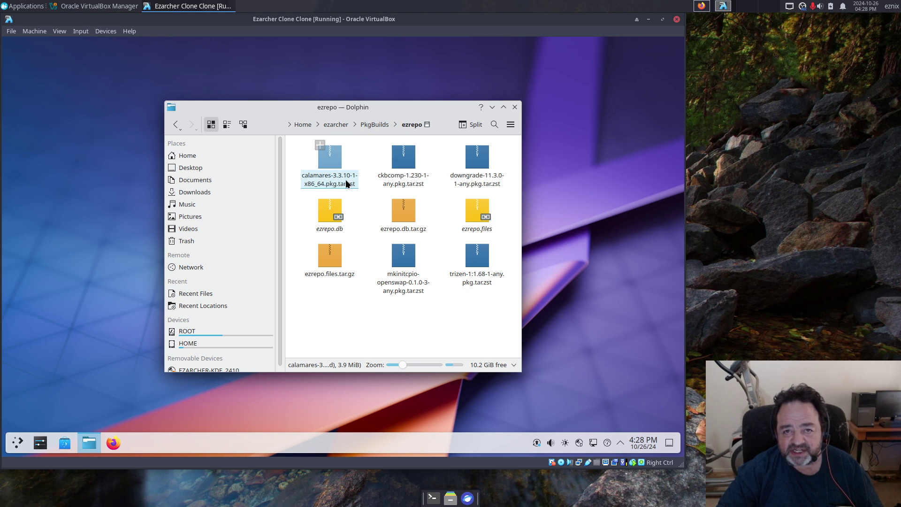
click(370, 125)
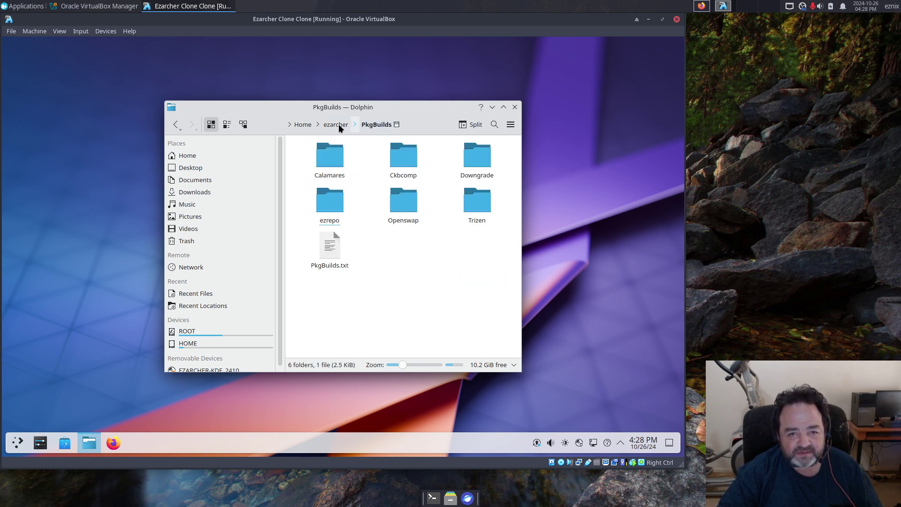
Step: Inspect the Calamares PKGBUILD file, then go back up through PkgBuilds to ezarcher
double_click(331, 162)
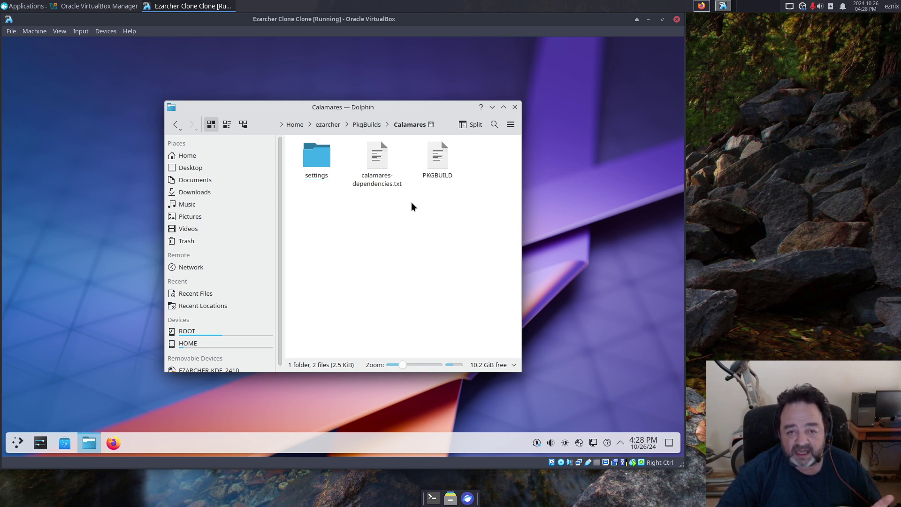
click(435, 165)
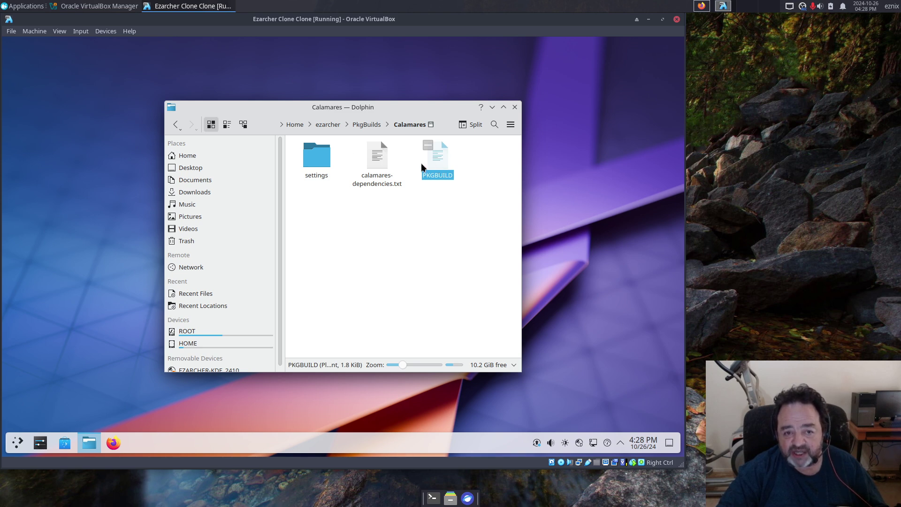
click(365, 123)
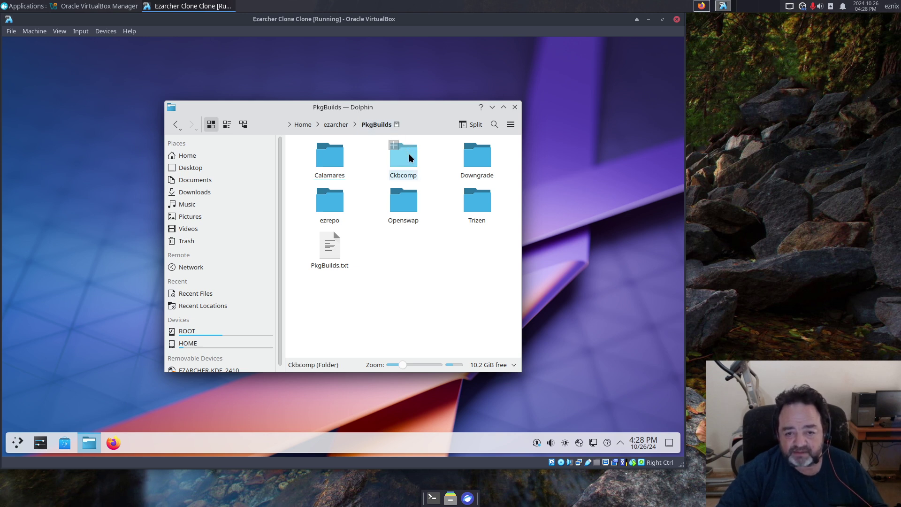
click(327, 127)
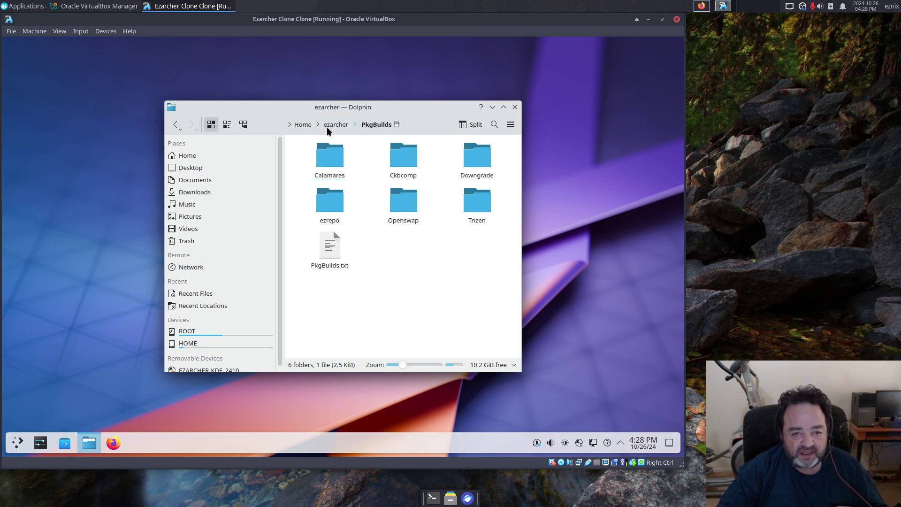
Step: Go back to Dolphin's Home folder, which lists Desktop, Documents, Downloads and ezarcher
click(301, 125)
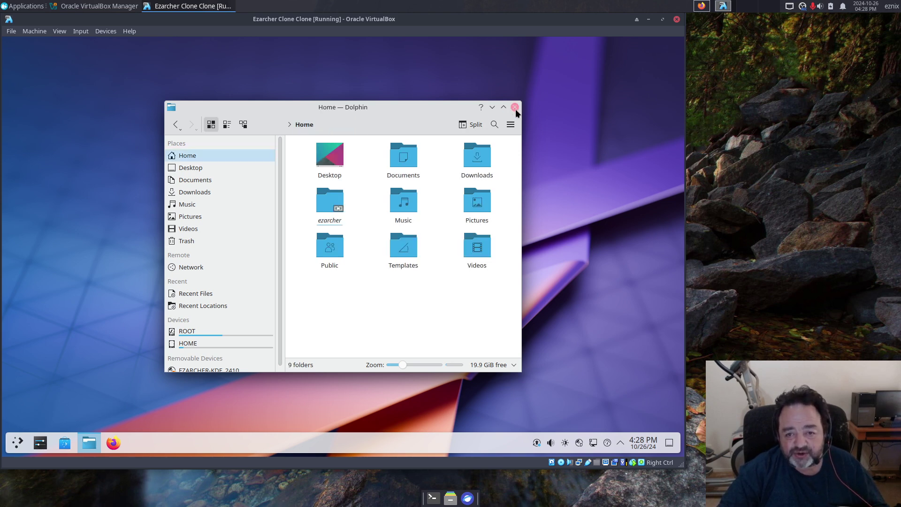